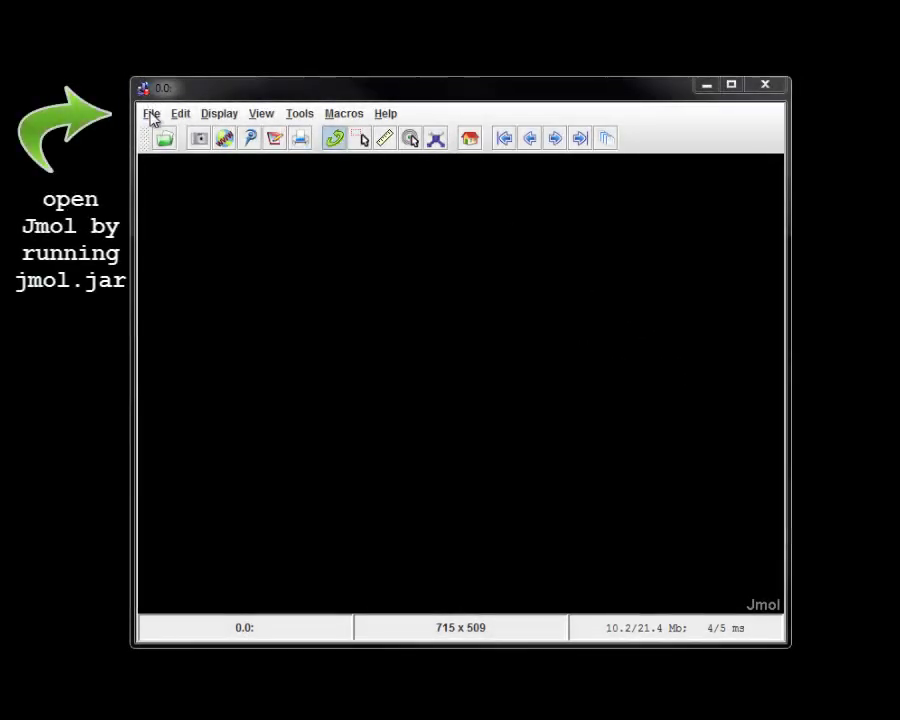
# Step: Show the NBO10 orbital from the Macros list, turning the molecule so both lobes are visible
pyautogui.click(345, 115)
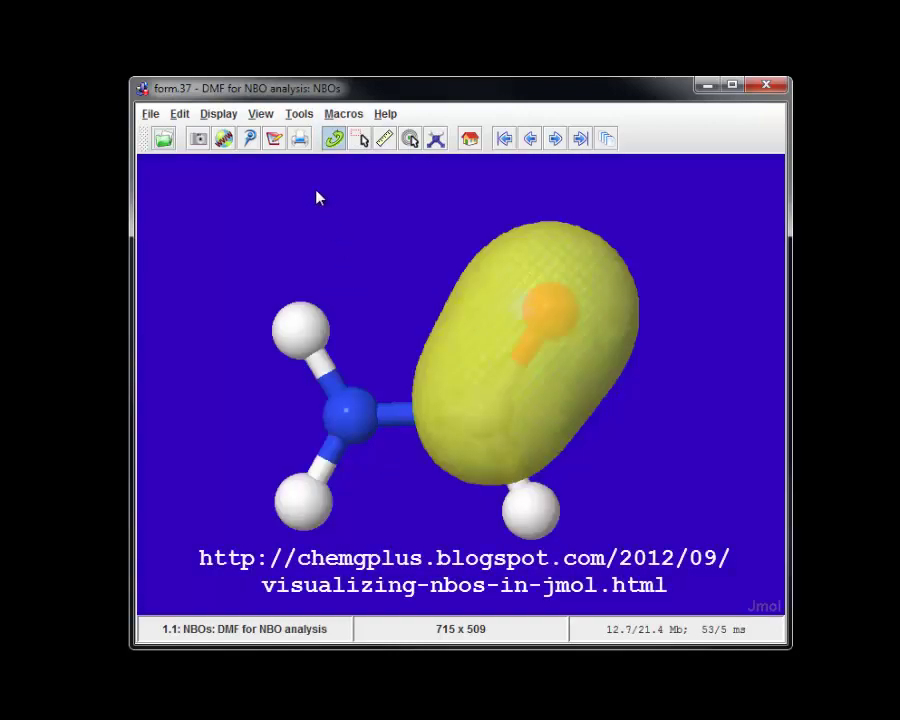
pyautogui.moveTo(283, 237); pyautogui.dragTo(338, 231)
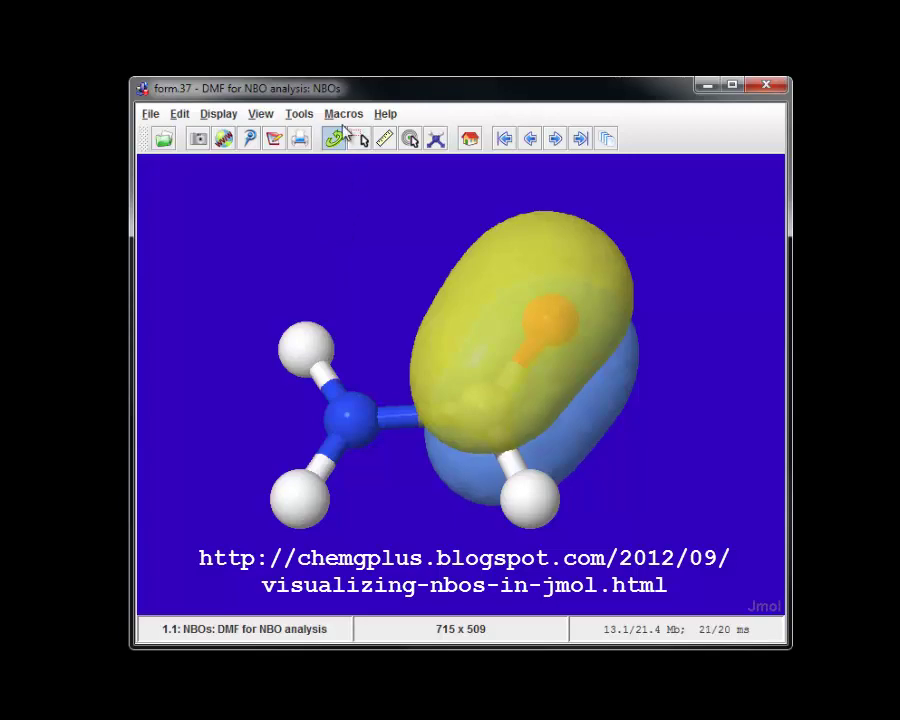
pyautogui.click(343, 115)
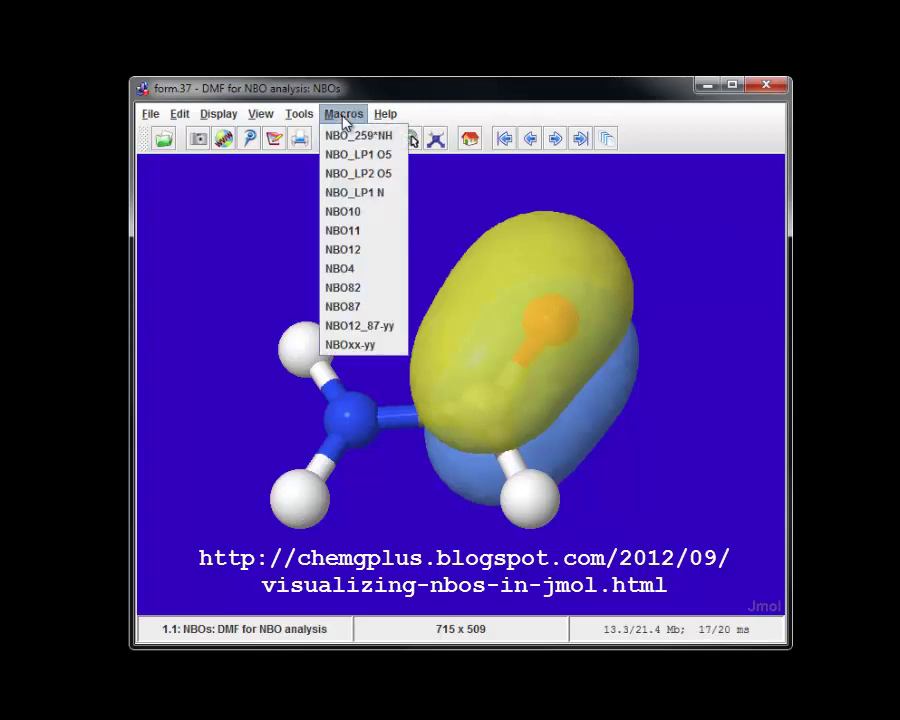
pyautogui.click(368, 211)
pyautogui.moveTo(365, 220); pyautogui.dragTo(358, 161)
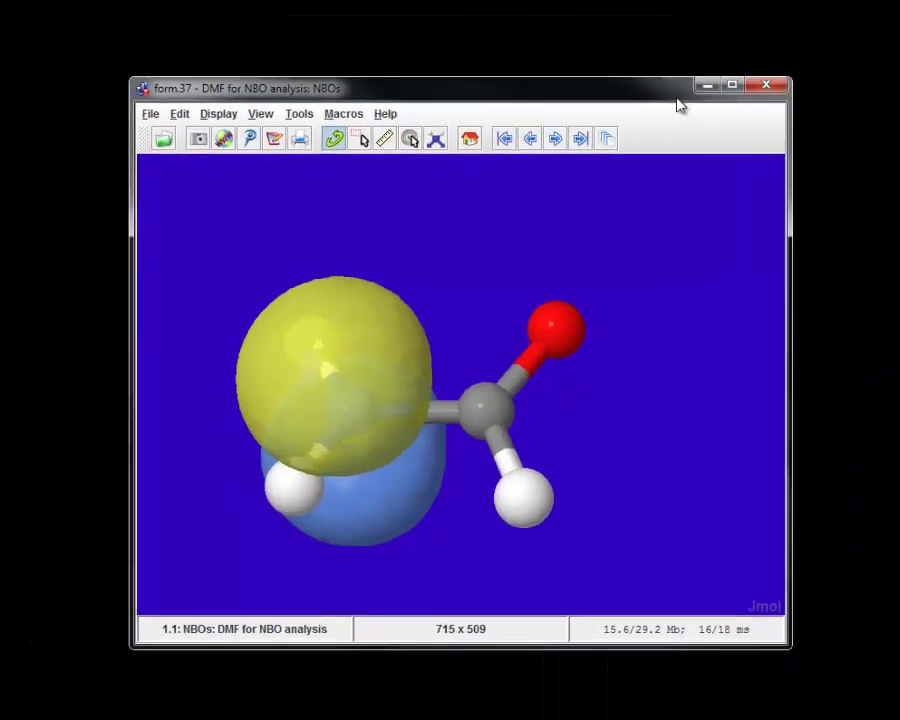
# Step: Export to a web page, choose the ScriptButton layout, and add the present Jmol state as an instance
pyautogui.click(150, 114)
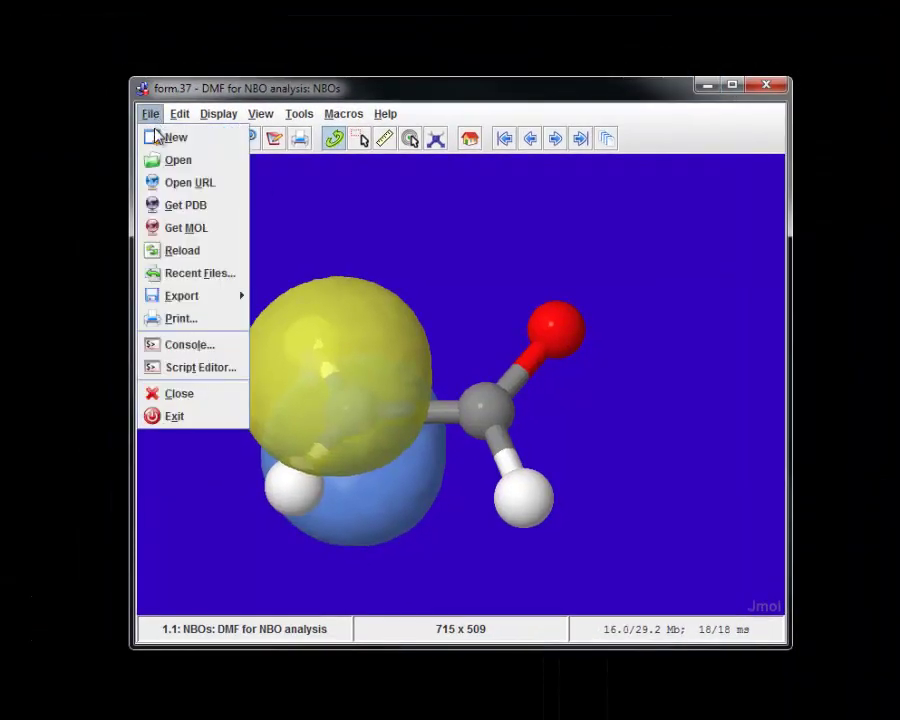
pyautogui.moveTo(183, 303)
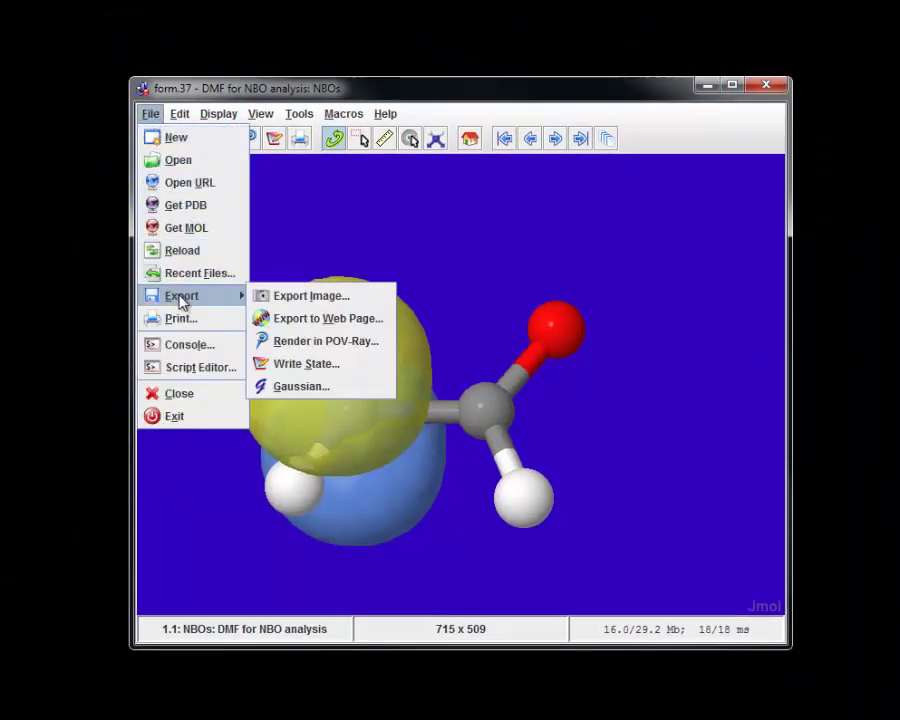
pyautogui.click(310, 322)
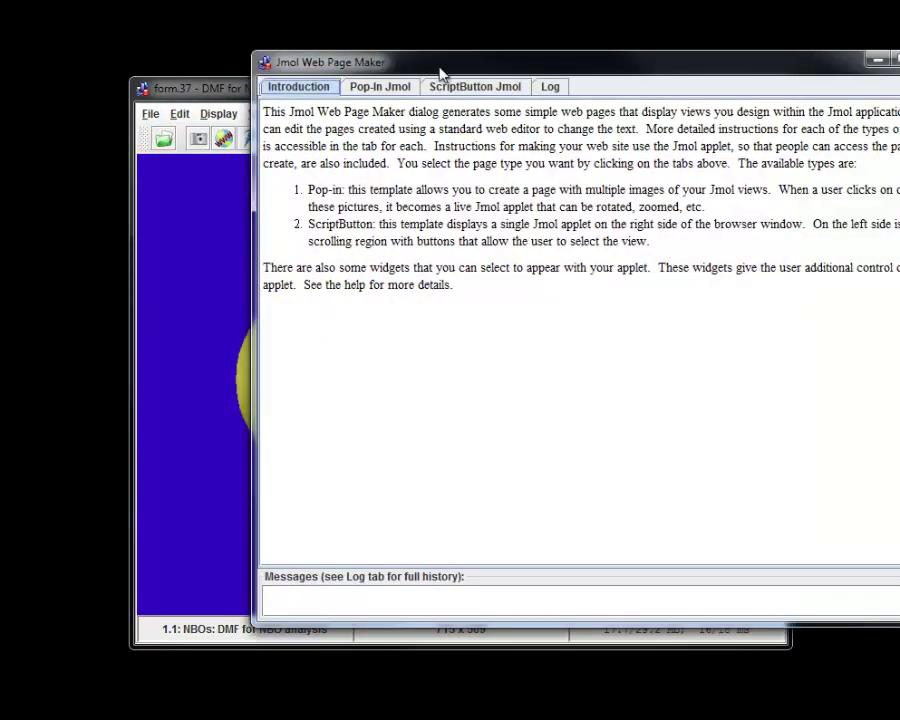
pyautogui.moveTo(440, 72); pyautogui.dragTo(301, 76)
pyautogui.click(321, 94)
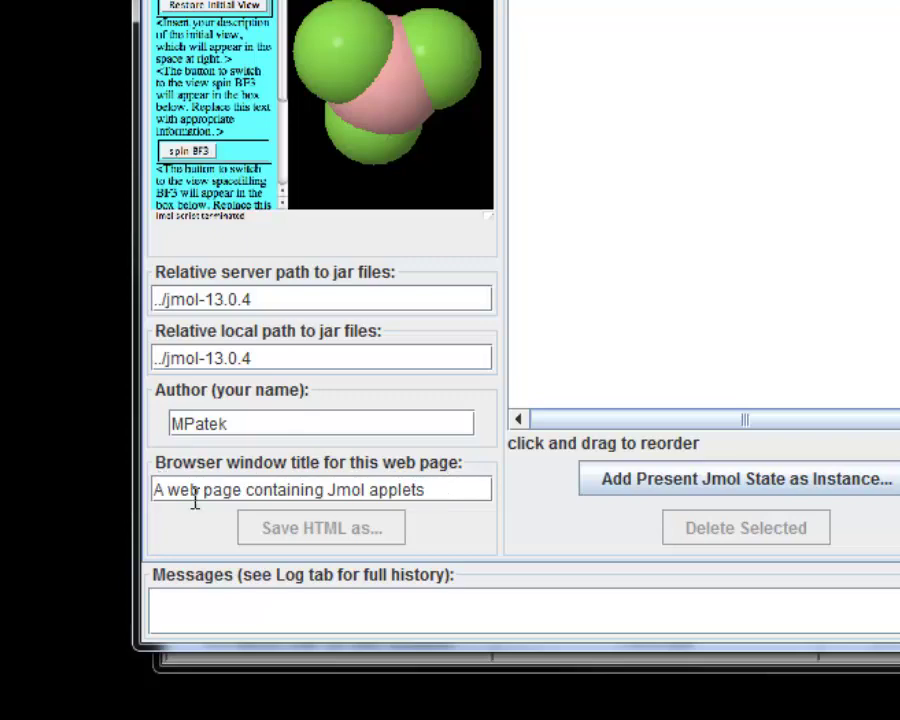
pyautogui.click(676, 484)
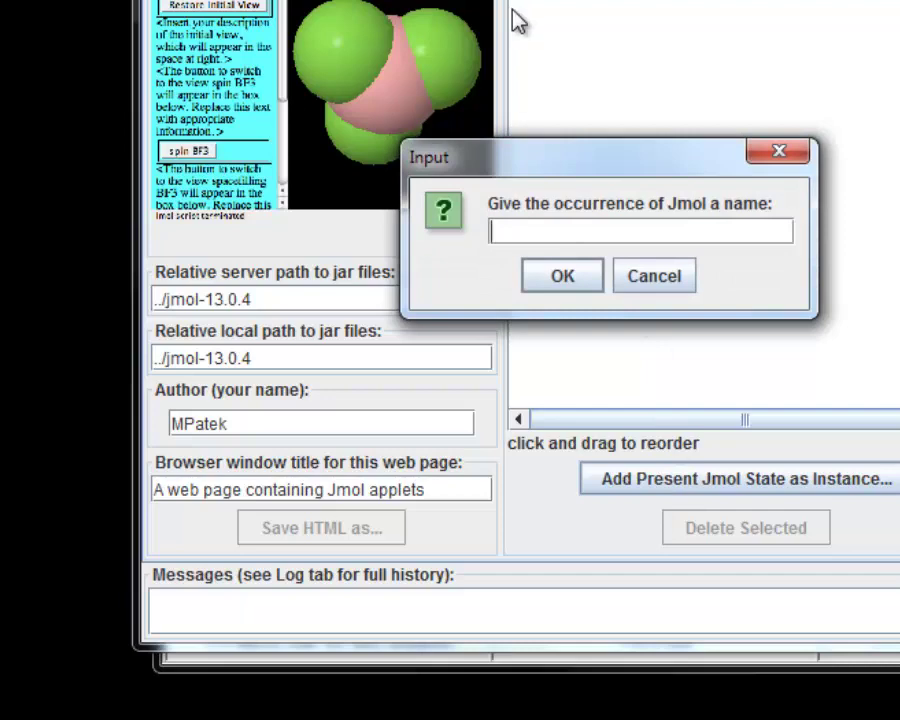
# Step: Name the first instance NBO12, then display NBO11 and save it as instance NBO11
pyautogui.write('NBO')
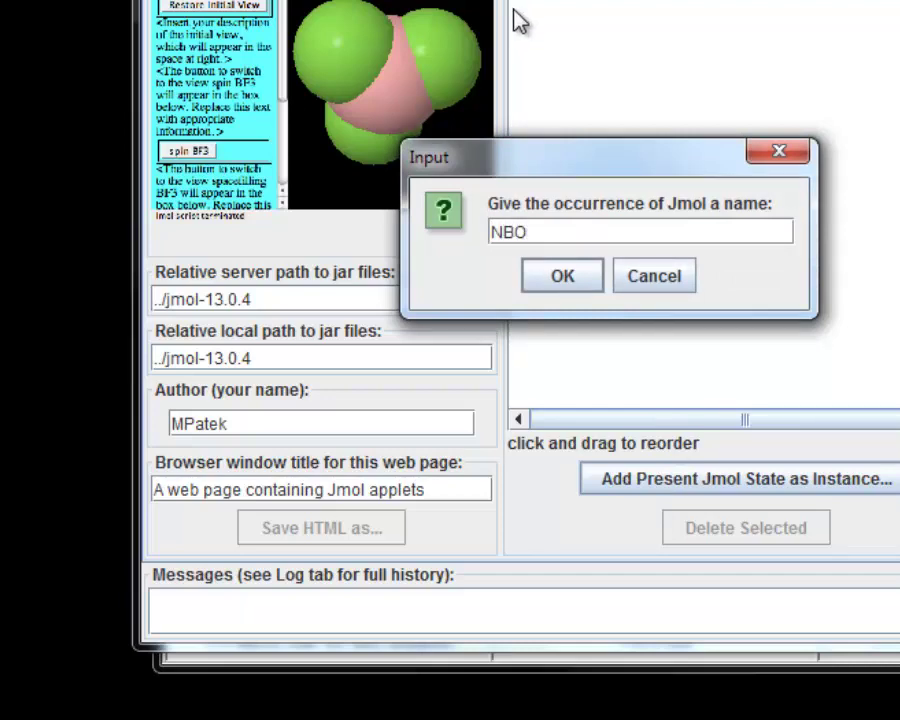
pyautogui.write('12')
pyautogui.click(563, 287)
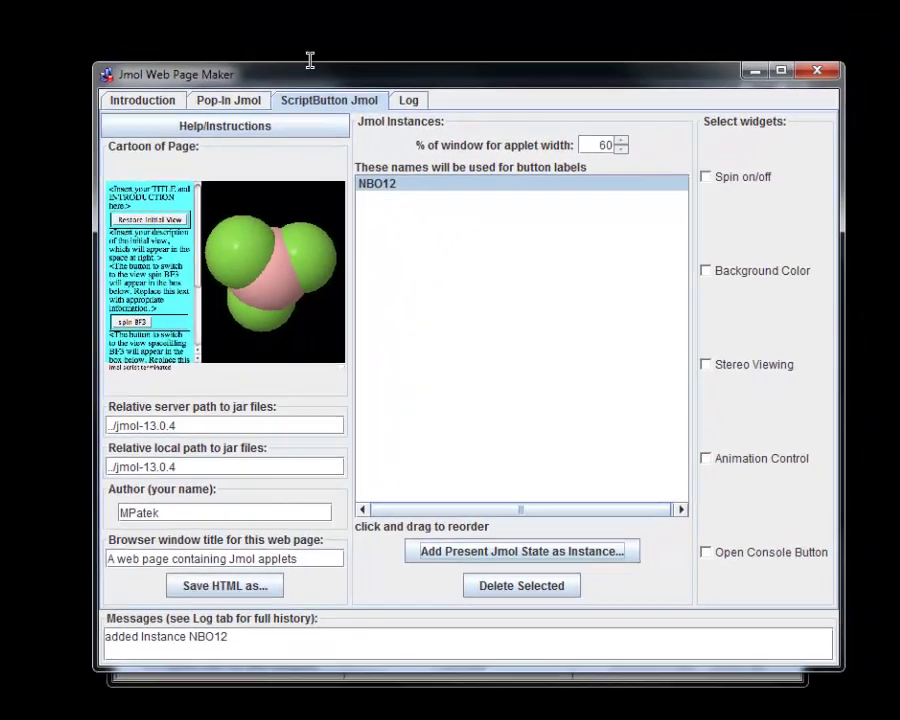
pyautogui.moveTo(315, 76); pyautogui.dragTo(309, 167)
pyautogui.click(334, 124)
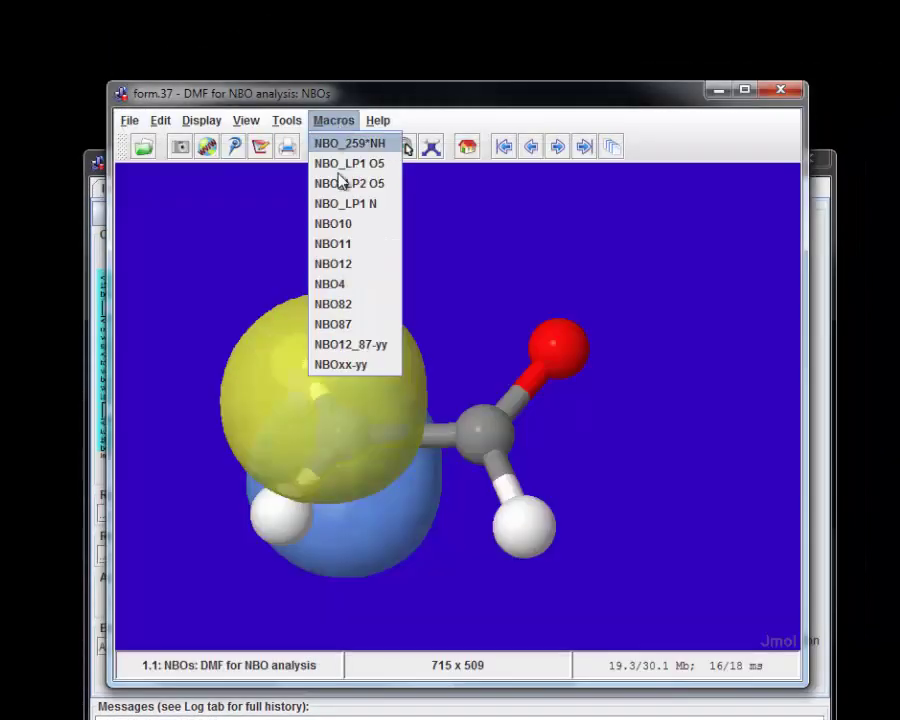
pyautogui.click(341, 244)
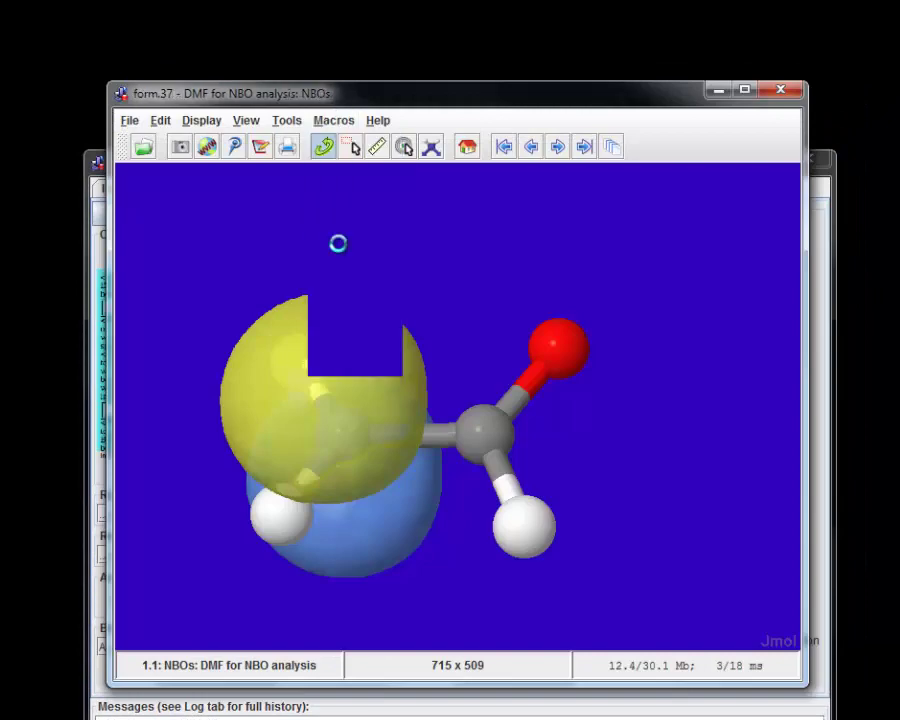
pyautogui.click(86, 169)
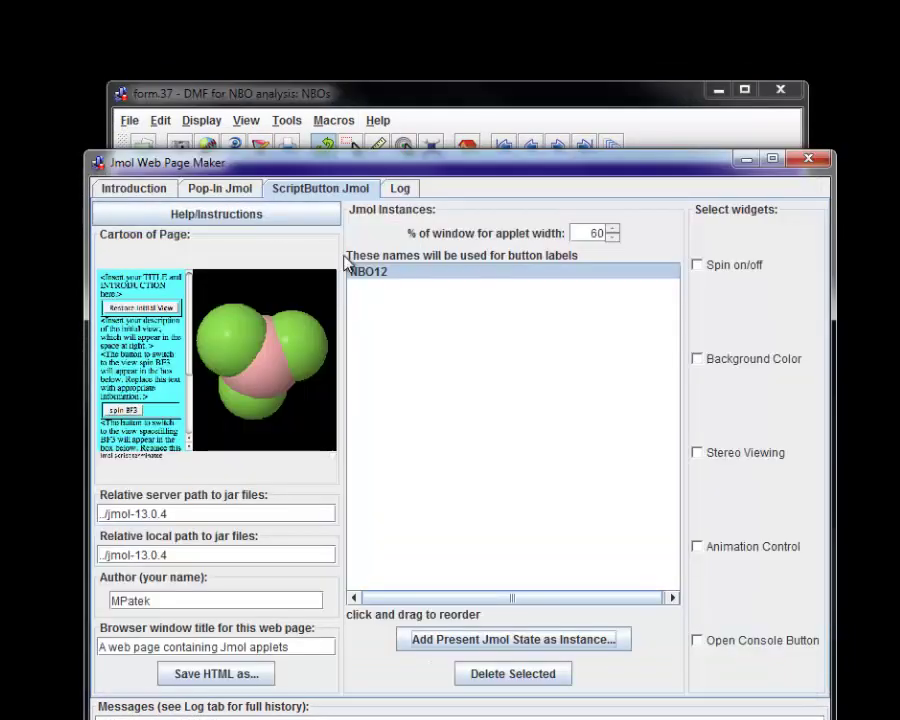
pyautogui.click(443, 641)
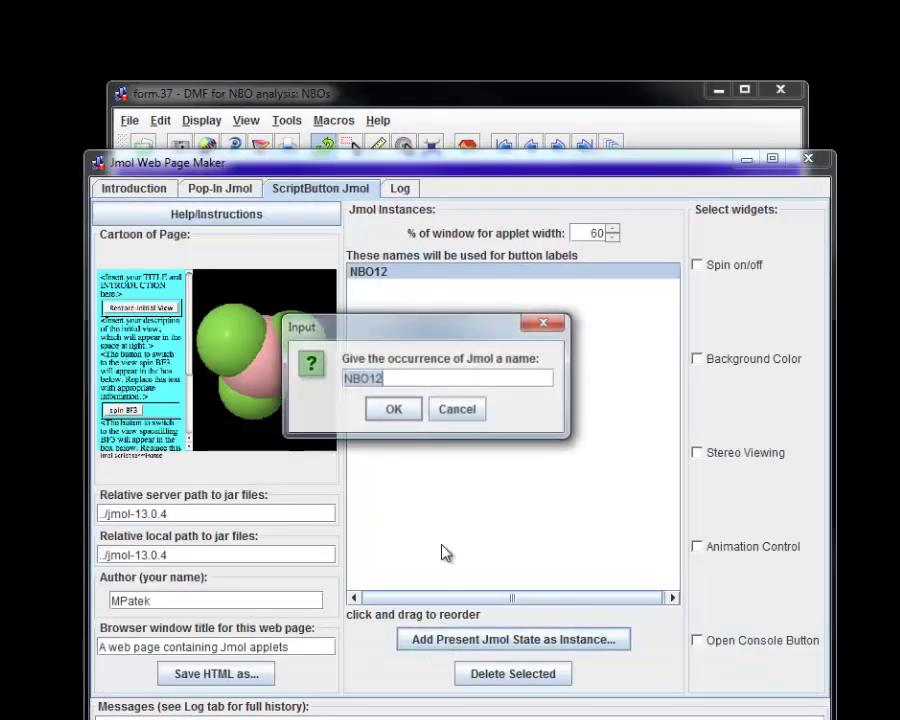
pyautogui.press('BackSpace')
pyautogui.write('1')
pyautogui.click(393, 405)
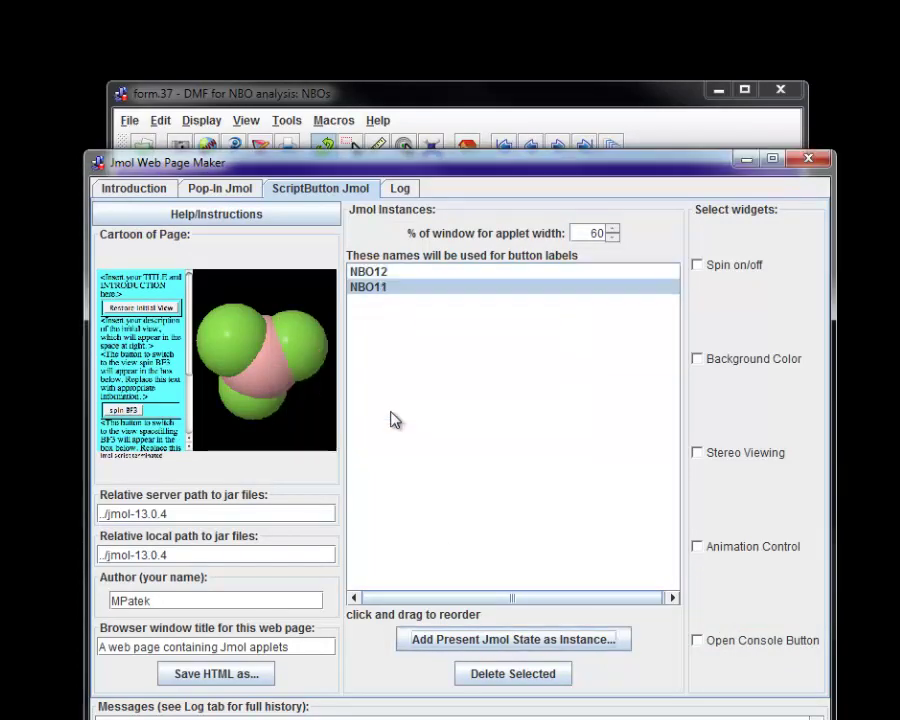
# Step: Display NBO10 rotated to expose its blue lobe and start adding it as an instance
pyautogui.click(333, 121)
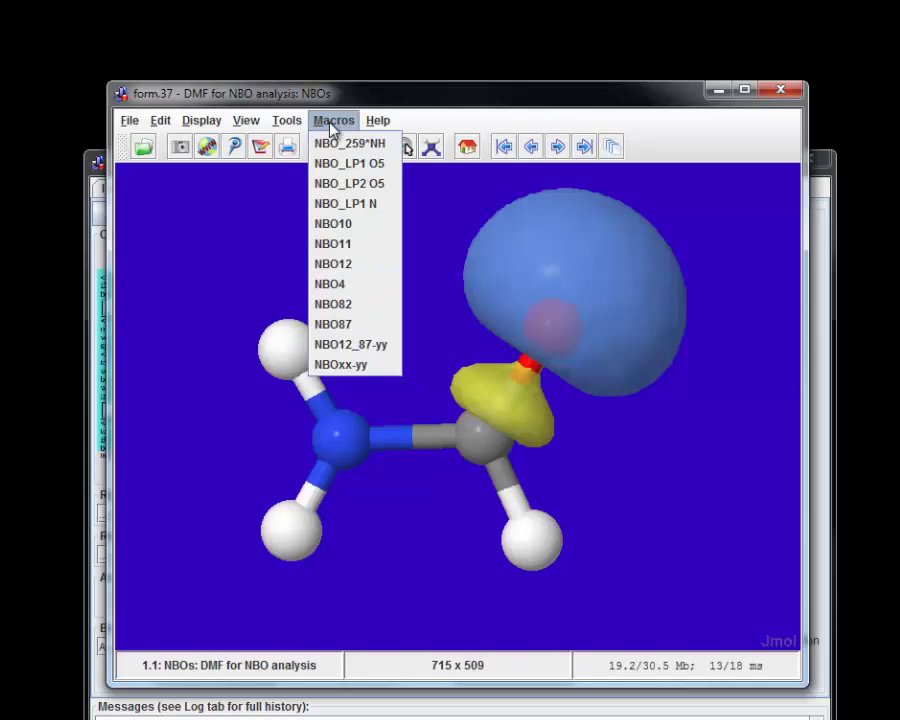
pyautogui.click(340, 223)
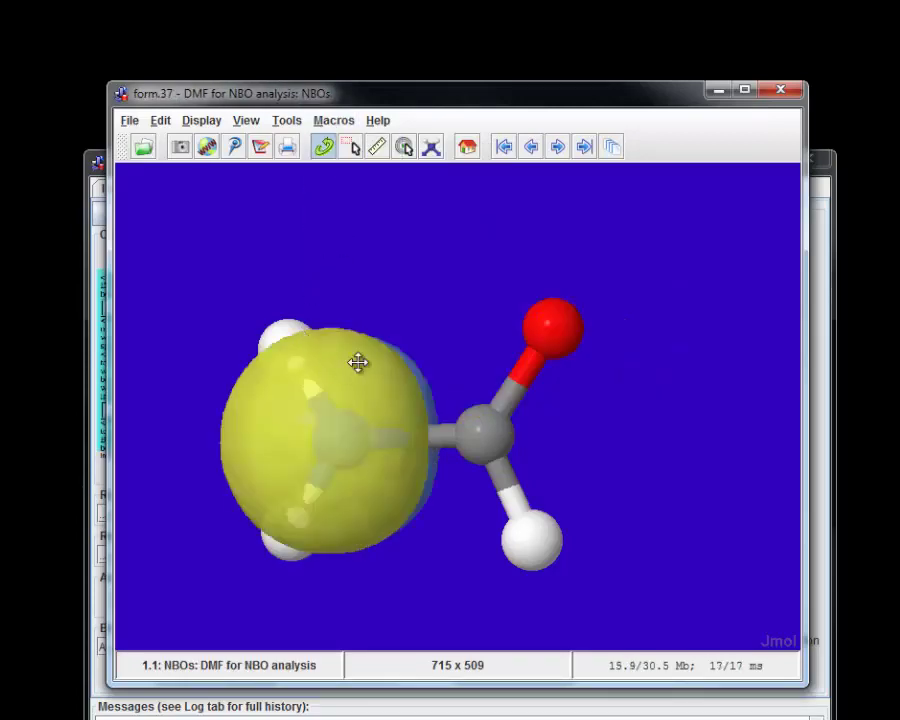
pyautogui.moveTo(362, 356); pyautogui.dragTo(380, 230)
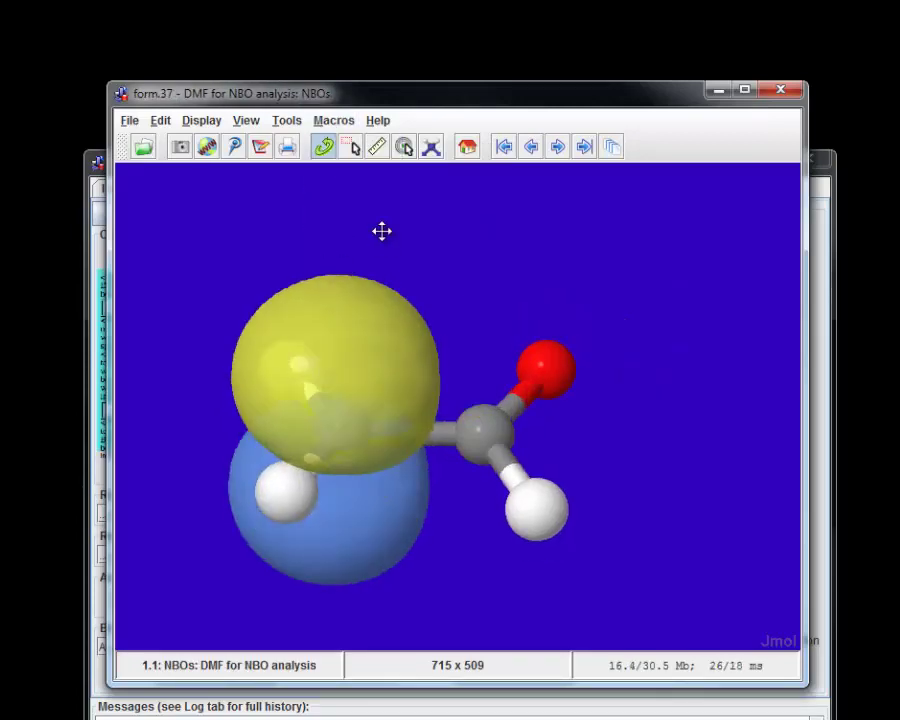
pyautogui.click(85, 241)
pyautogui.click(443, 645)
pyautogui.click(393, 380)
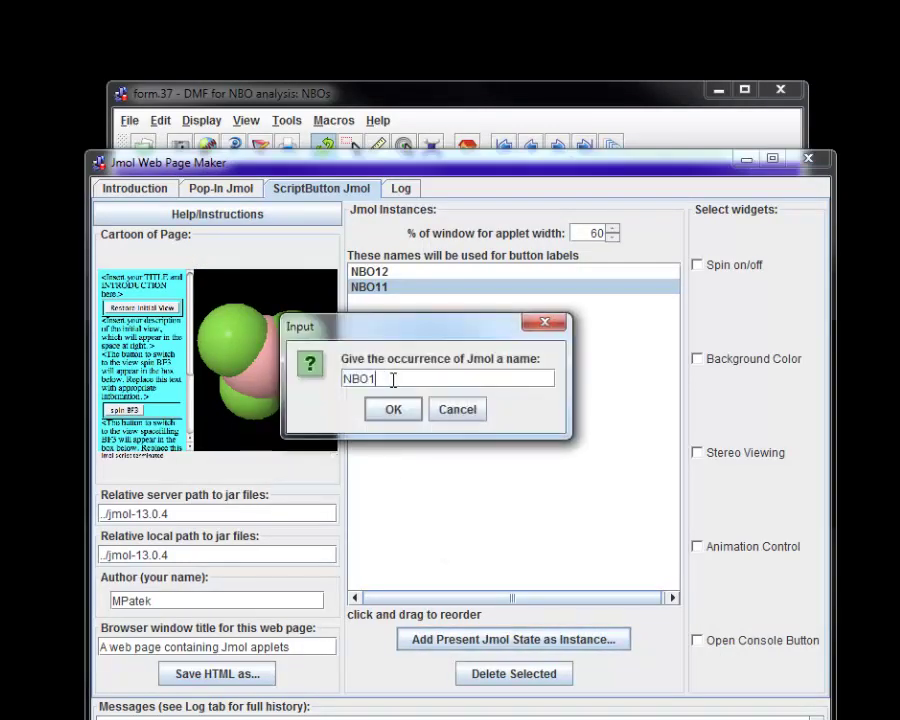
# Step: Save the instance as NBO10, then display the NBO12_87-yy orbital interaction
pyautogui.write('0')
pyautogui.click(393, 409)
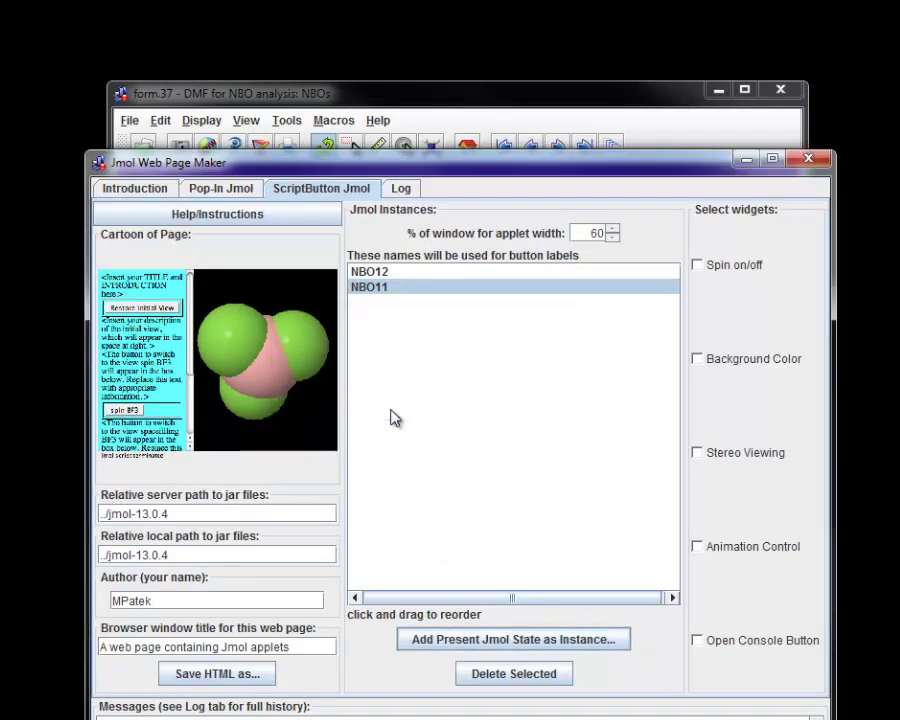
pyautogui.click(478, 103)
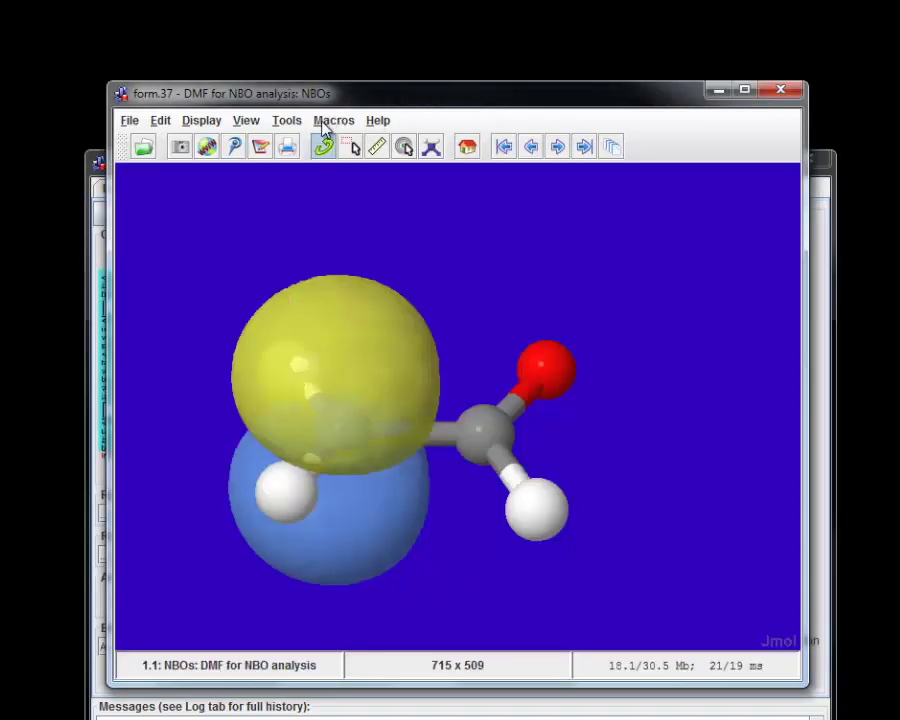
pyautogui.click(330, 121)
pyautogui.click(380, 346)
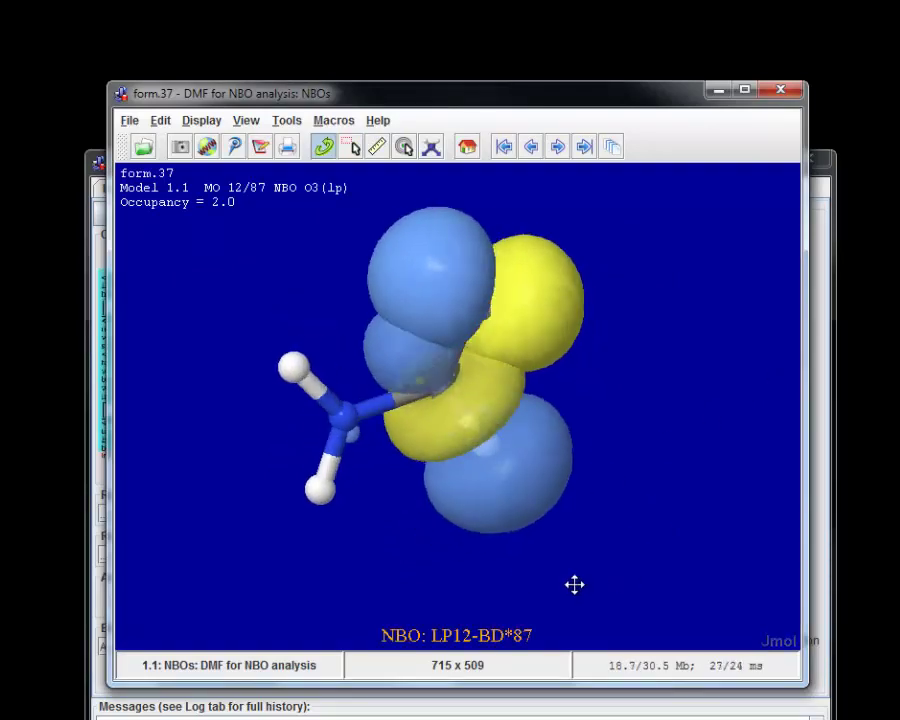
# Step: Add this view as an instance named NBO12_87 and bring the whole page maker into view
pyautogui.click(520, 706)
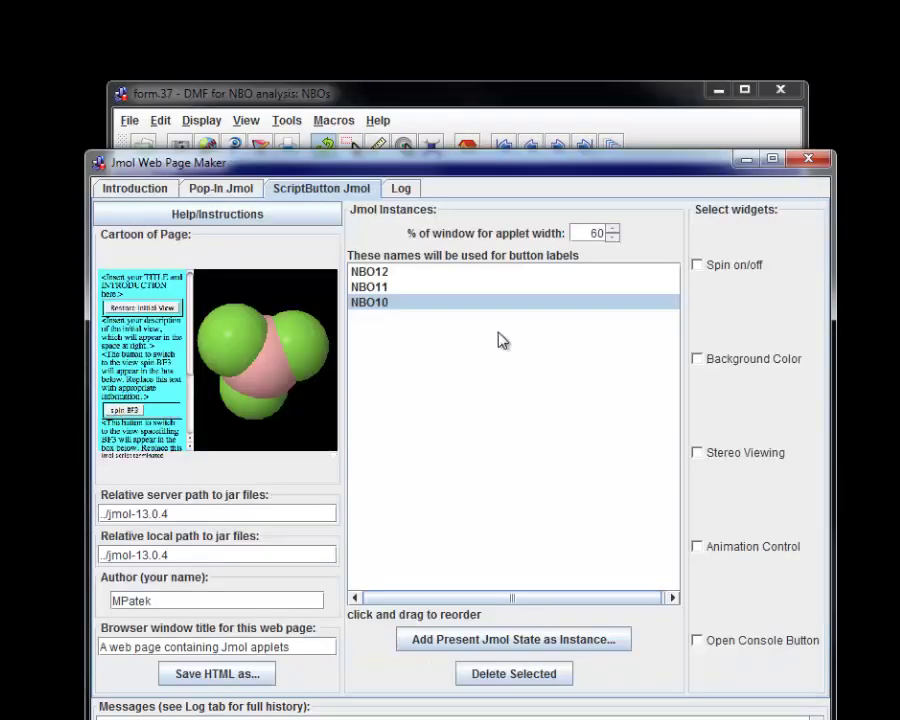
pyautogui.click(470, 641)
pyautogui.click(395, 380)
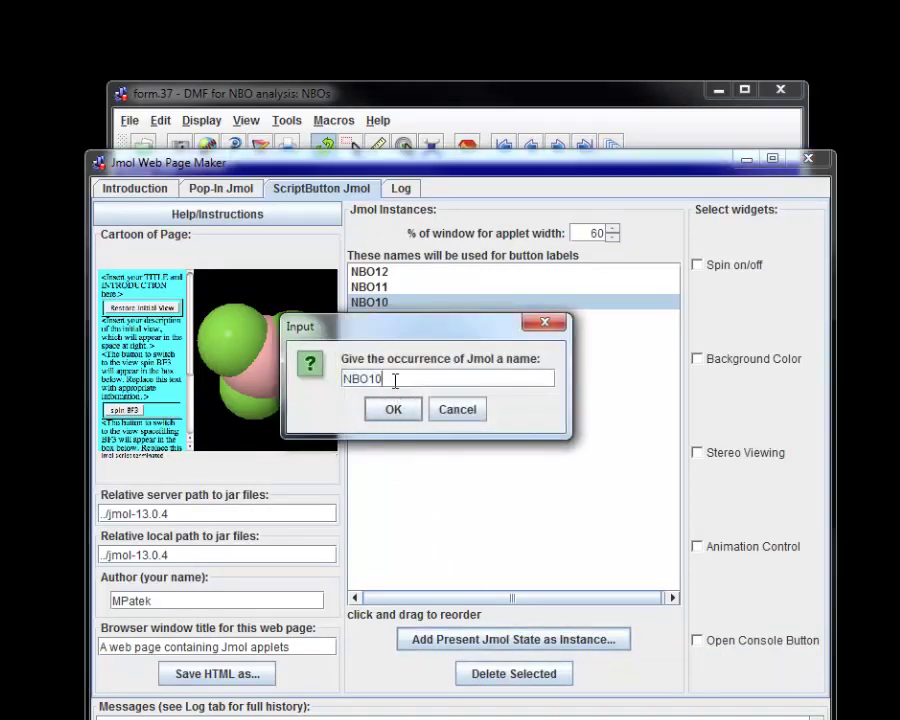
pyautogui.moveTo(395, 380); pyautogui.dragTo(369, 381)
pyautogui.write('12_87')
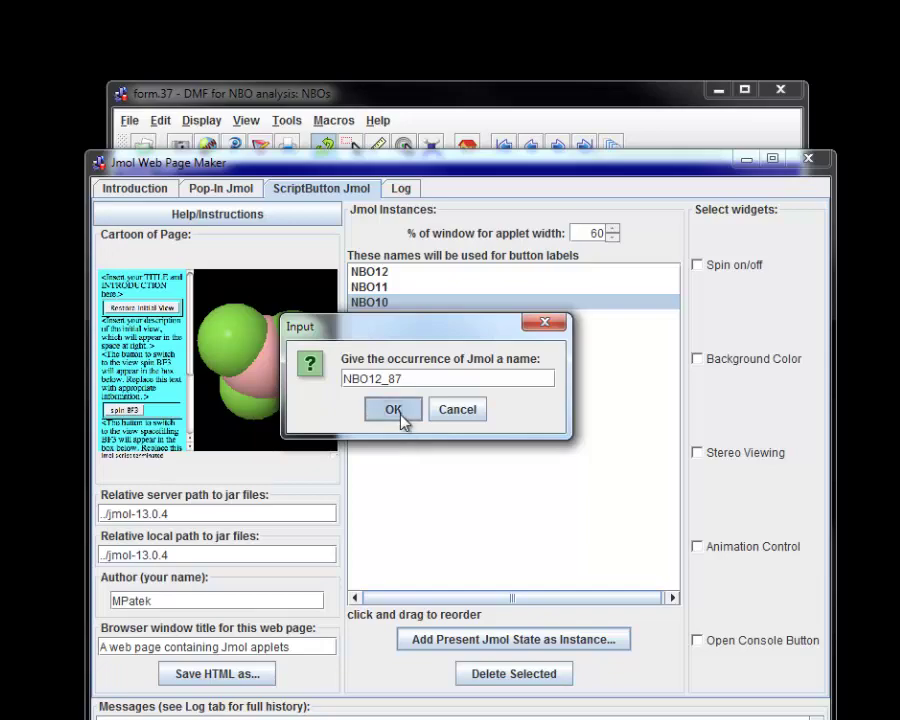
pyautogui.click(401, 410)
pyautogui.moveTo(630, 168); pyautogui.dragTo(637, 95)
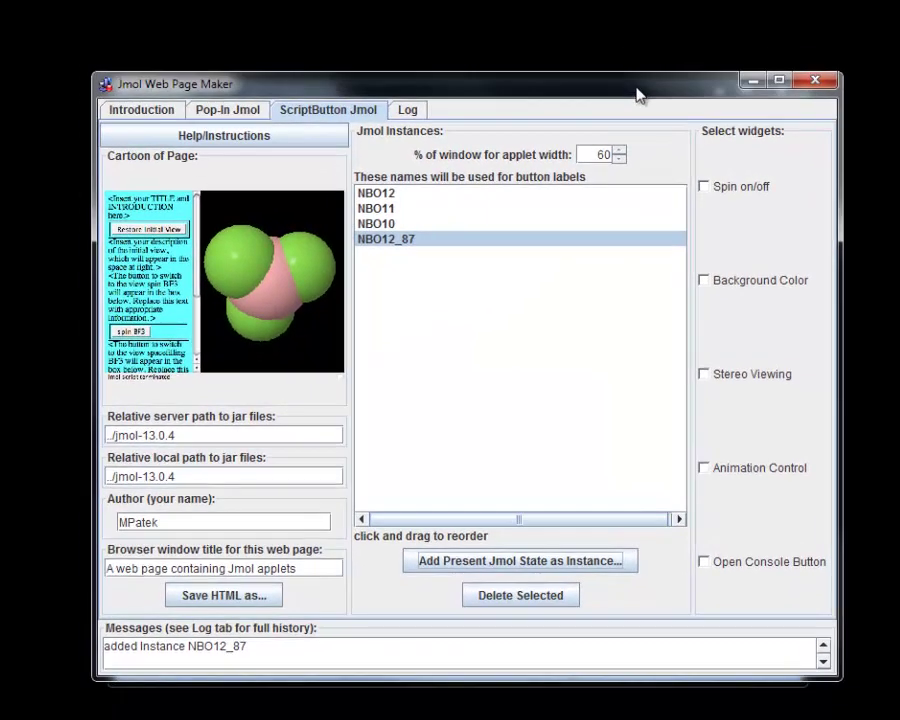
# Step: Add Background Color and Open Console Button widgets, then save the HTML page into formserv
pyautogui.click(705, 281)
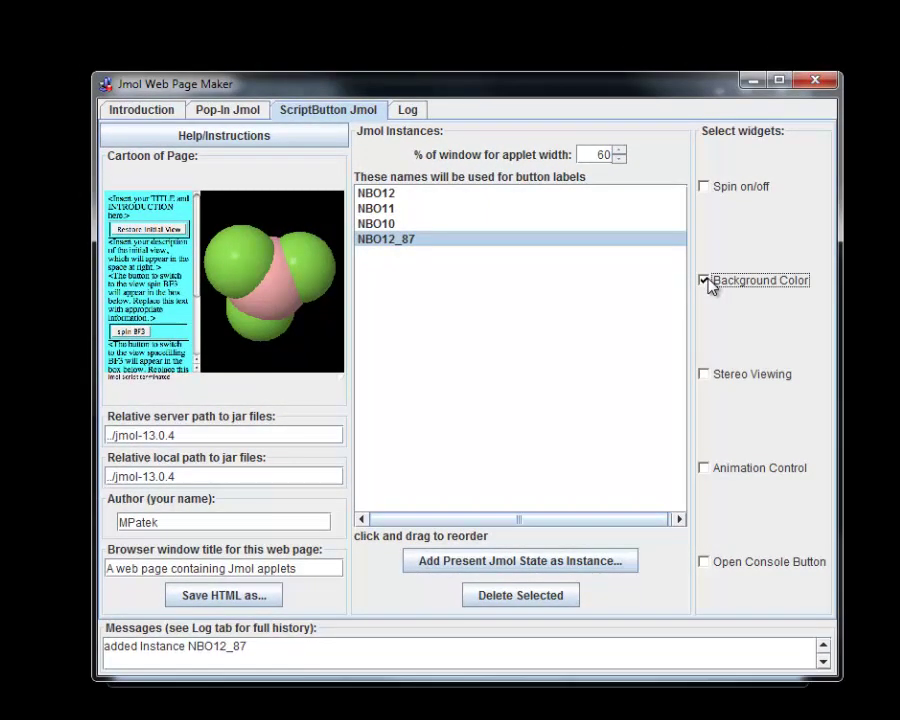
pyautogui.click(705, 563)
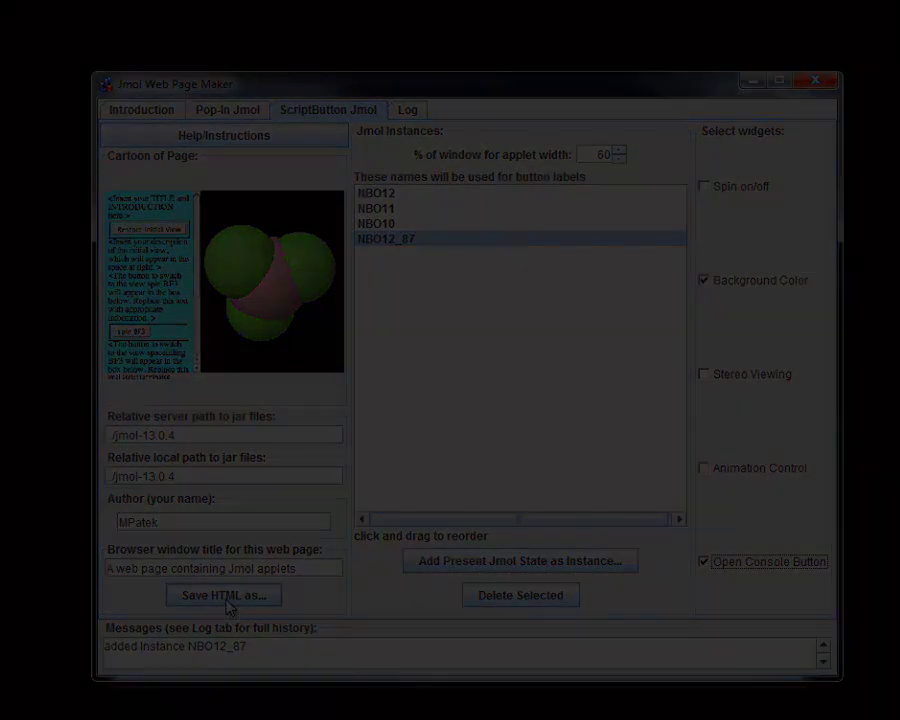
pyautogui.click(224, 595)
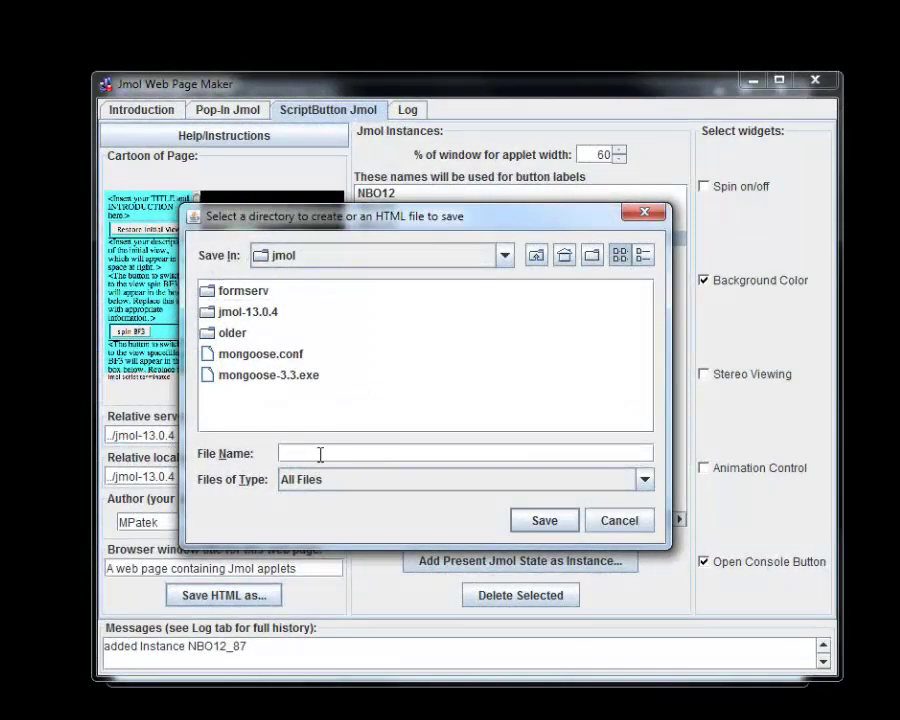
pyautogui.write('foe')
pyautogui.write('mserv')
pyautogui.click(548, 524)
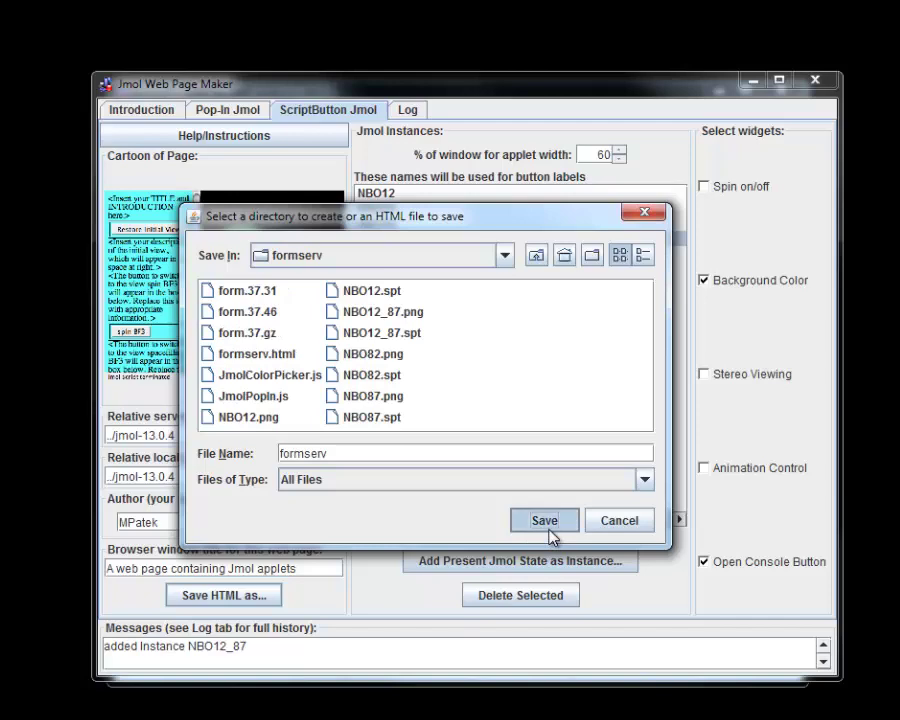
pyautogui.click(548, 527)
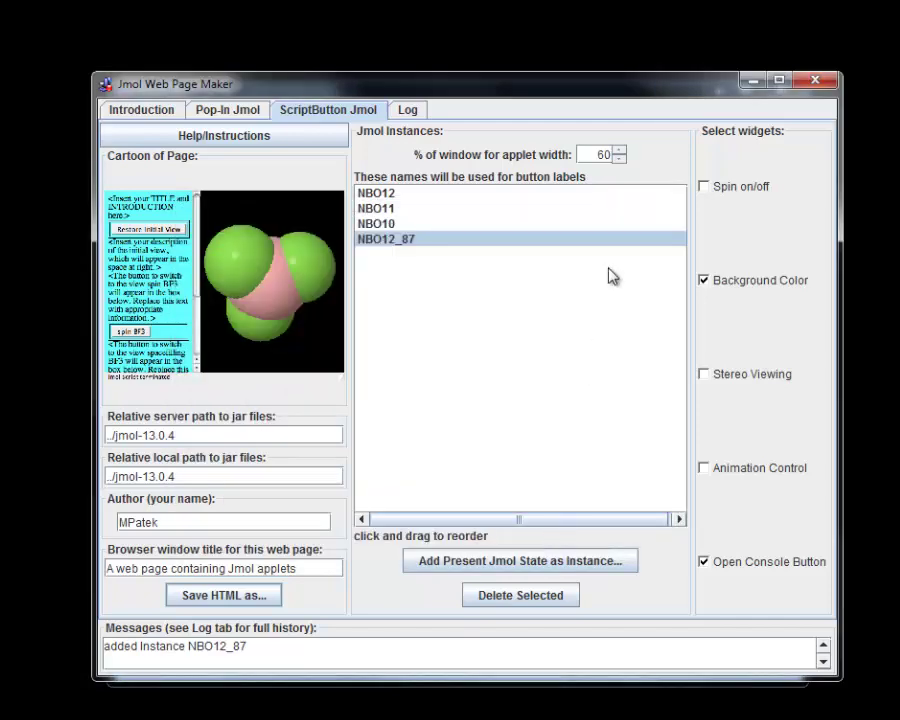
# Step: Close the page maker, check formserv's files, then open older\formamide_NBO and select form.31
pyautogui.click(813, 81)
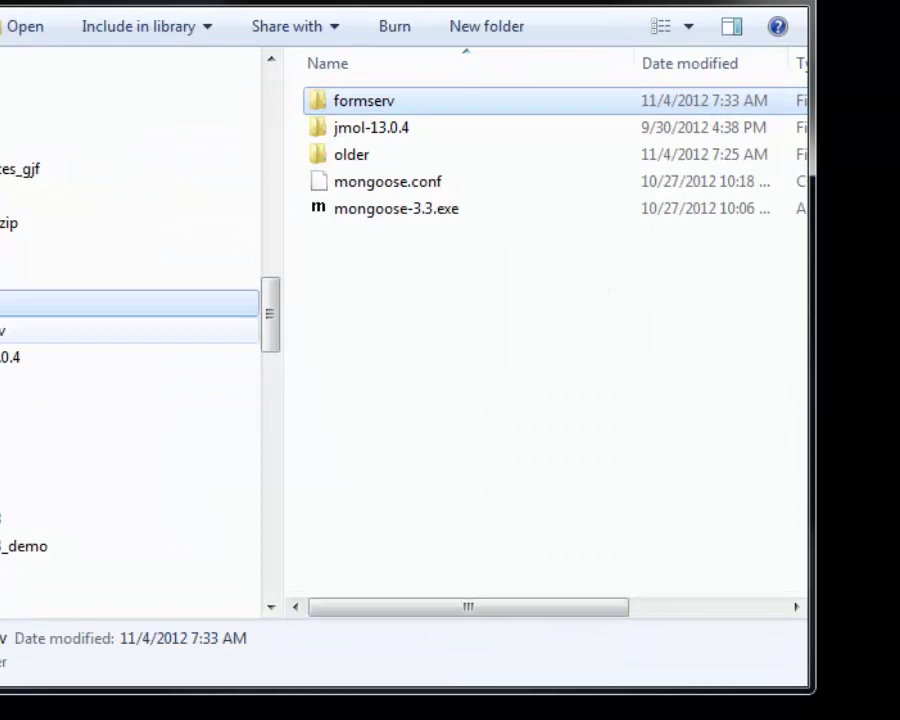
pyautogui.click(3, 330)
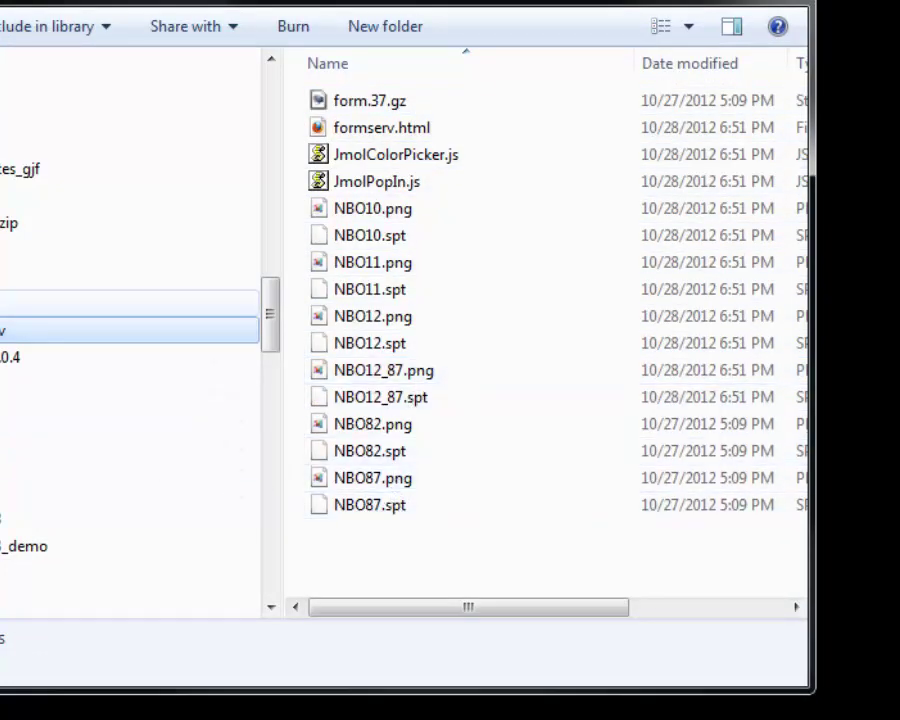
pyautogui.click(10, 303)
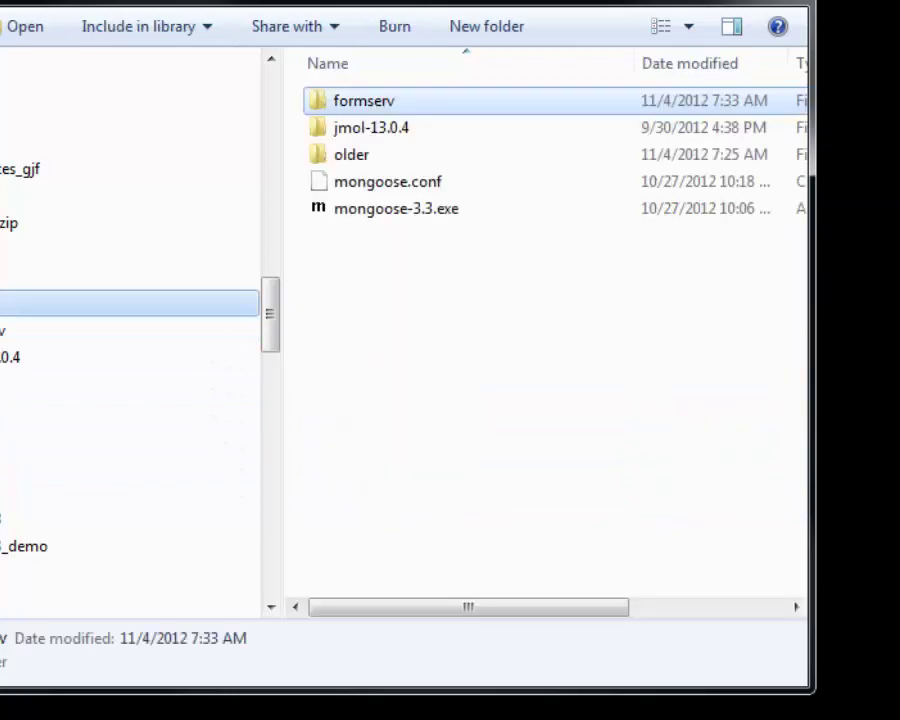
pyautogui.doubleClick(327, 162)
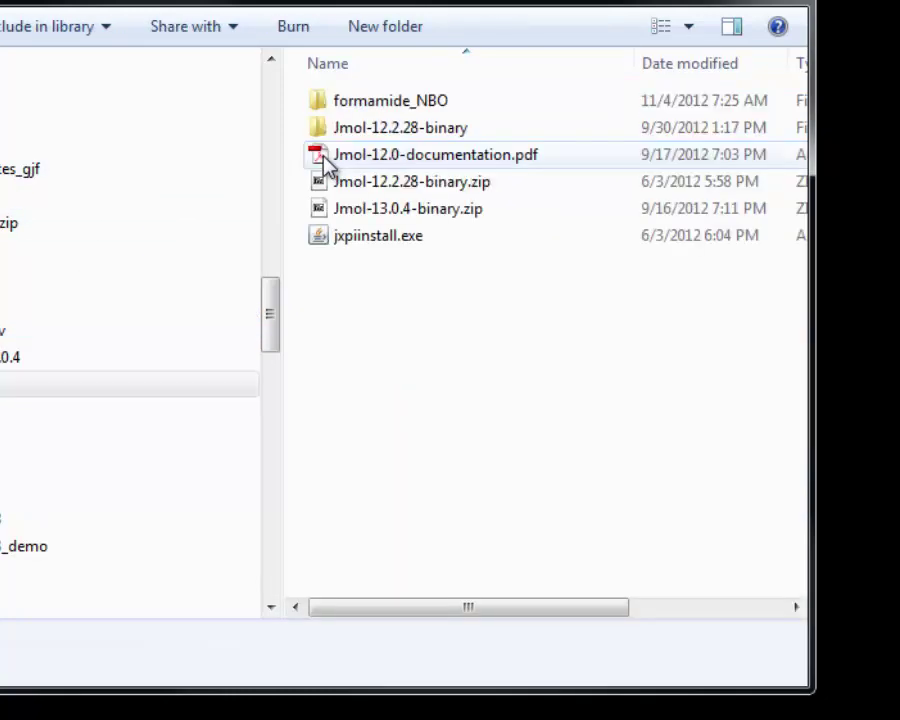
pyautogui.doubleClick(322, 108)
pyautogui.click(322, 112)
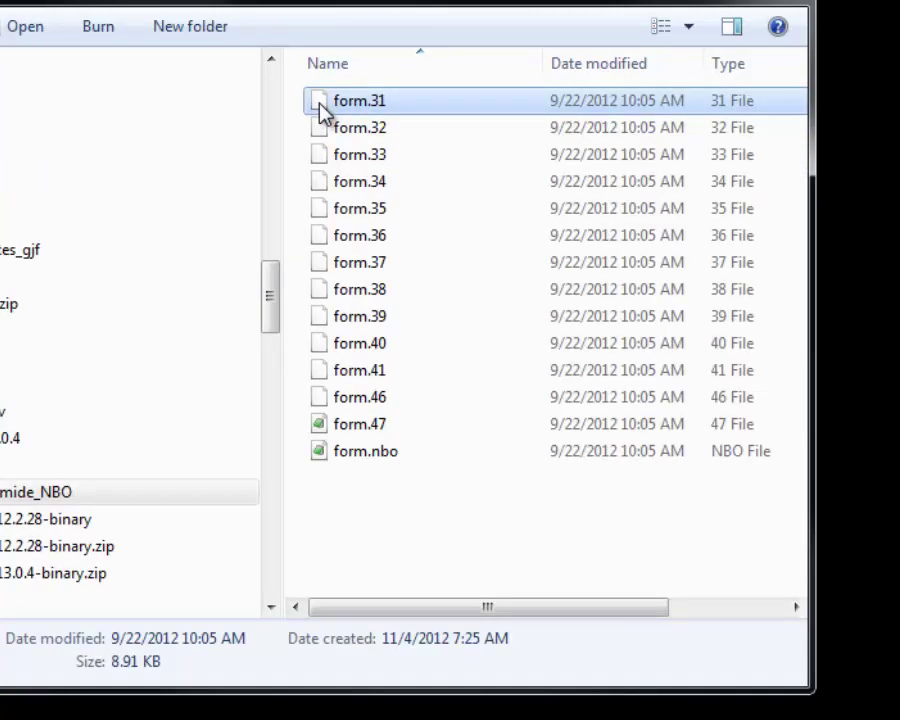
# Step: Copy form.31 and form.46, then switch to formserv and bring up its context menu
pyautogui.keyDown('ctrl'); pyautogui.click(326, 400); pyautogui.keyUp('ctrl')
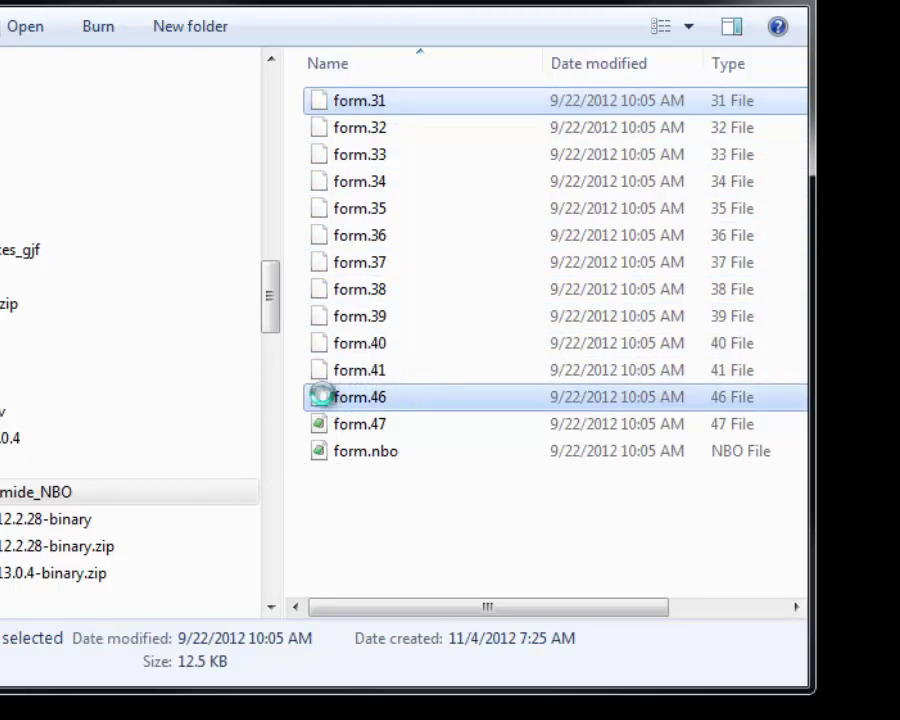
pyautogui.rightClick(321, 396)
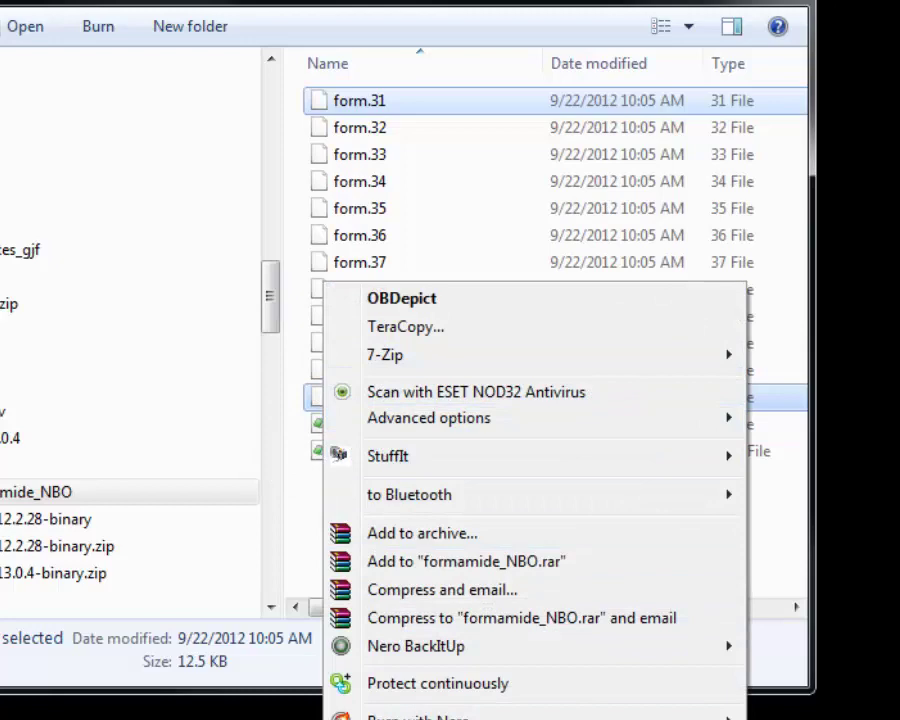
pyautogui.press('Escape')
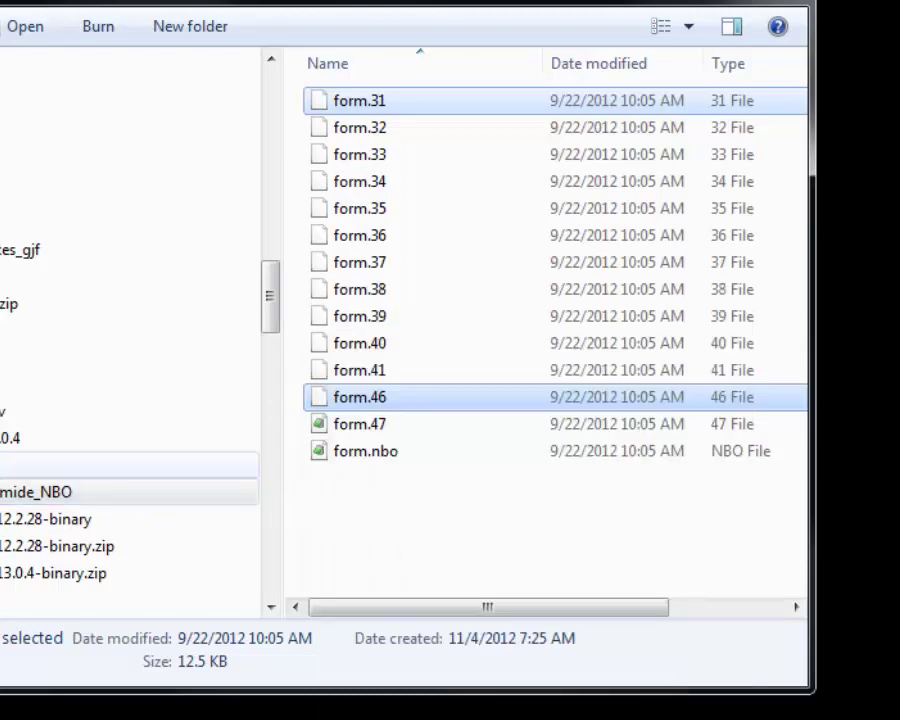
pyautogui.click(44, 414)
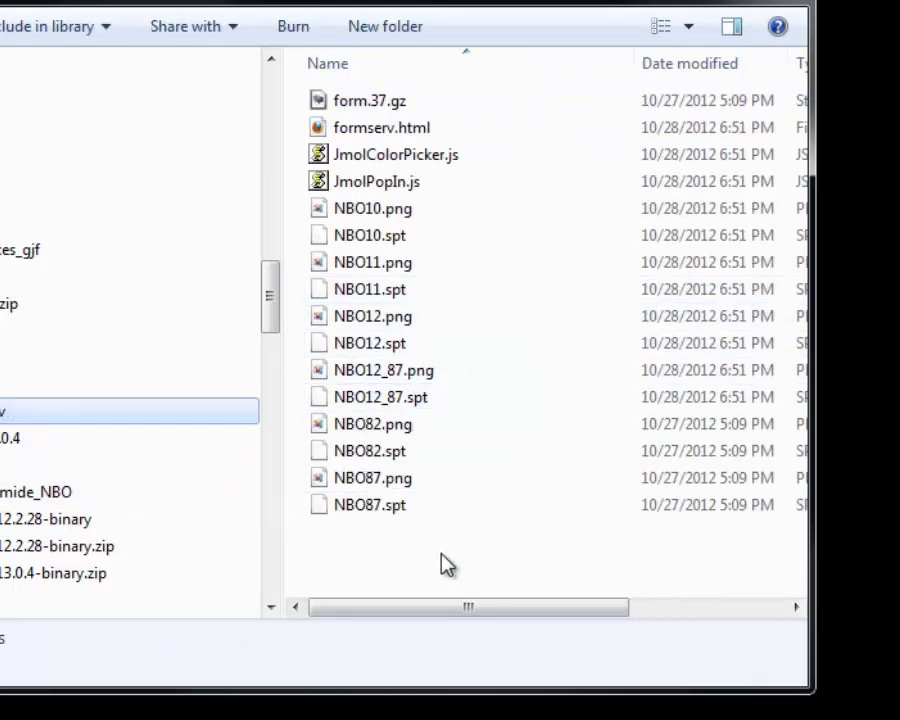
pyautogui.rightClick(365, 551)
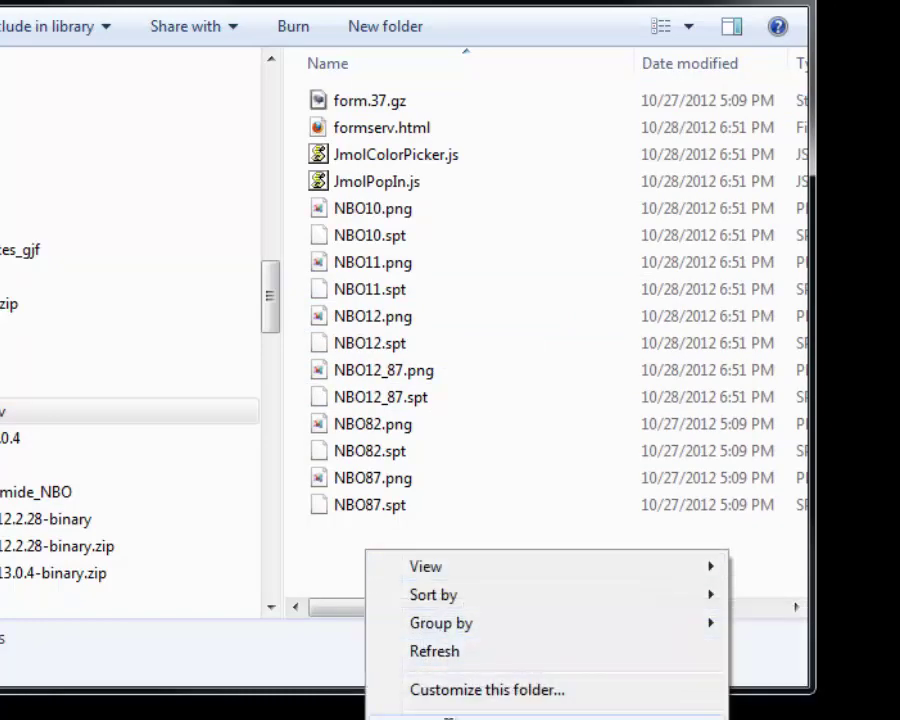
# Step: Paste the two files into formserv and rename form.31 to form.37.31
pyautogui.click(447, 716)
pyautogui.click(375, 108)
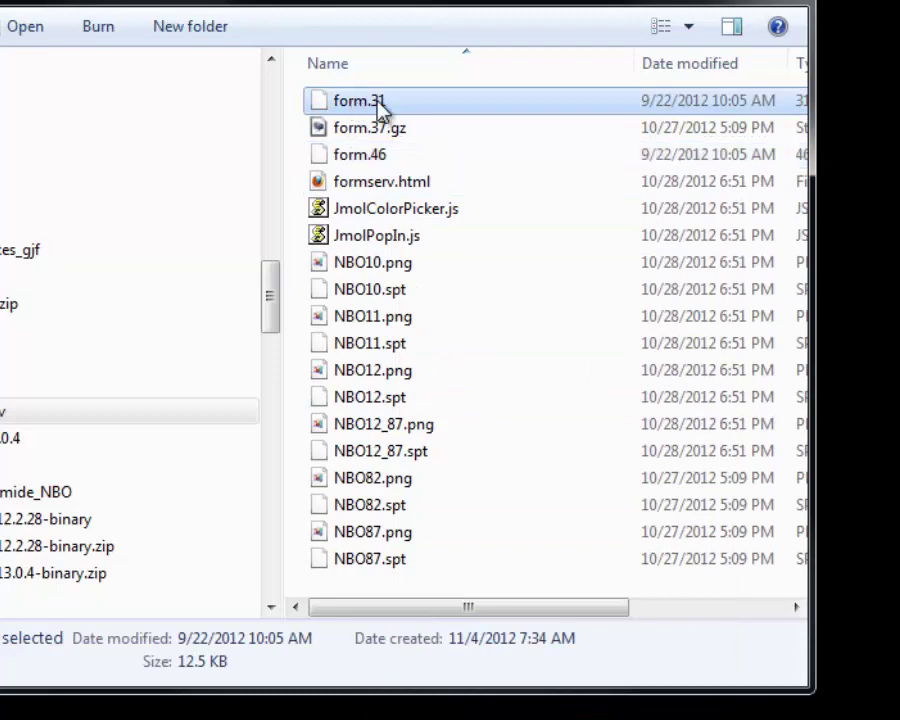
pyautogui.click(375, 104)
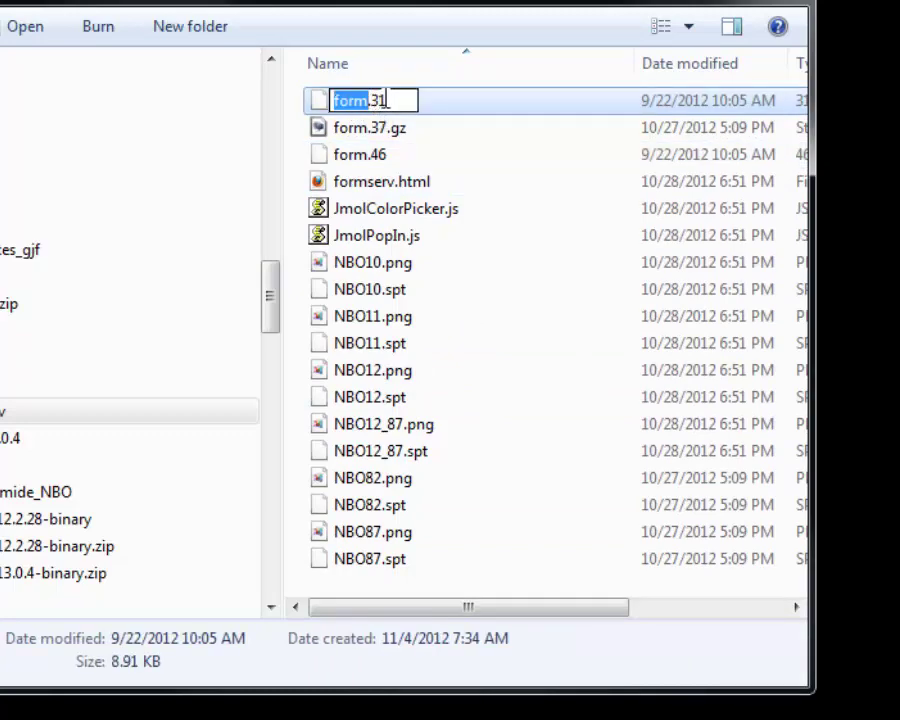
pyautogui.click(388, 100)
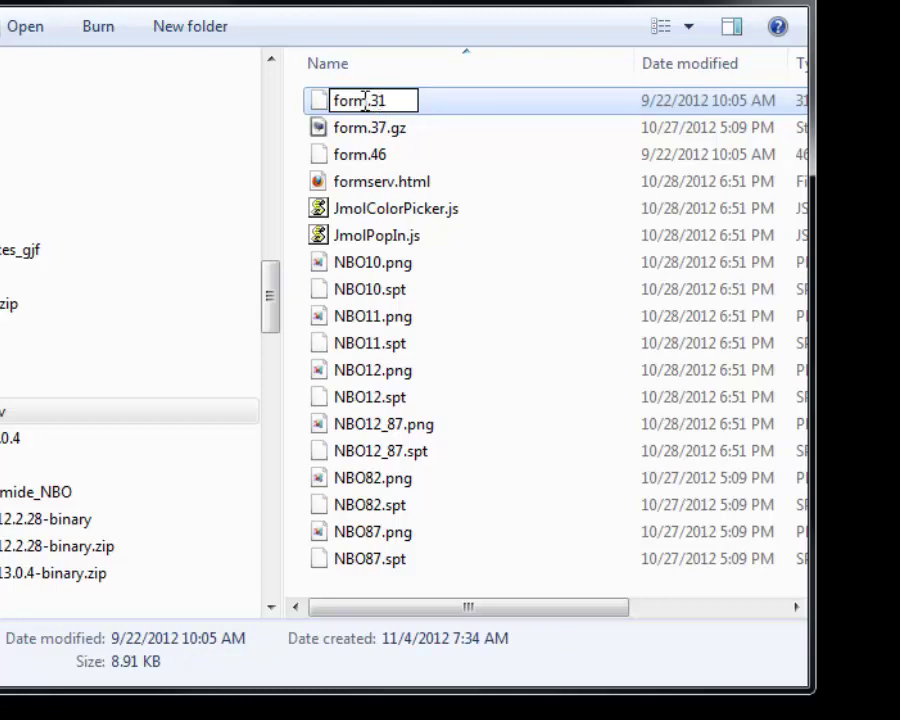
pyautogui.click(365, 100)
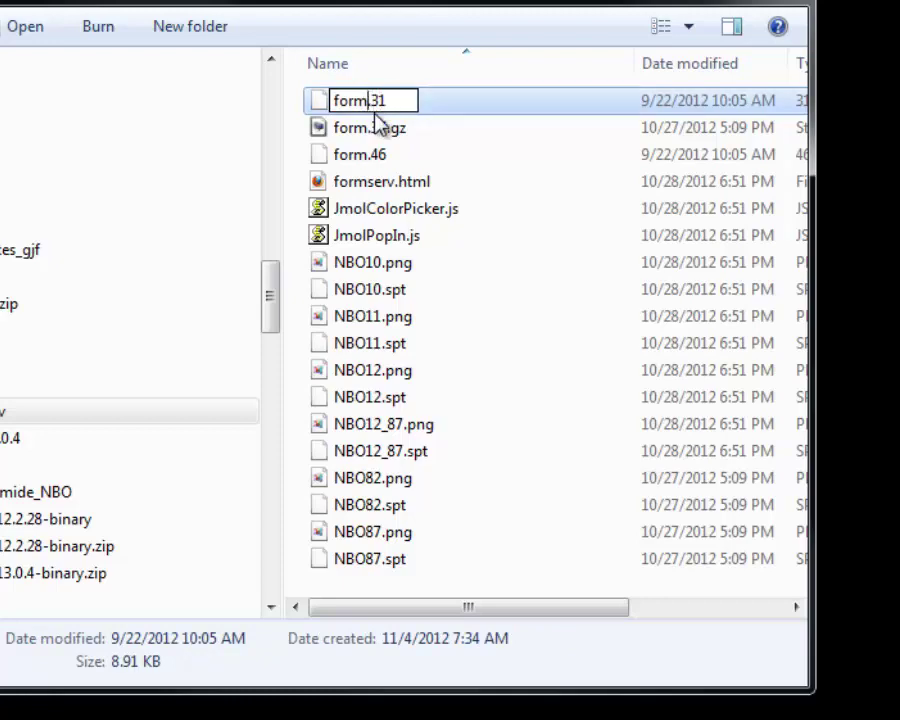
pyautogui.write('.37')
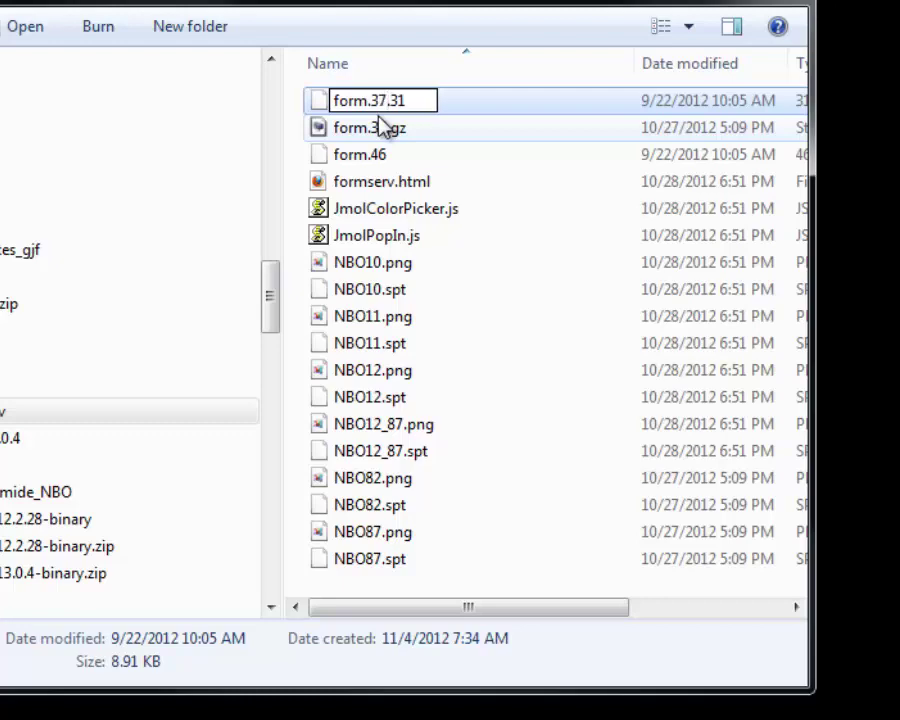
pyautogui.click(378, 160)
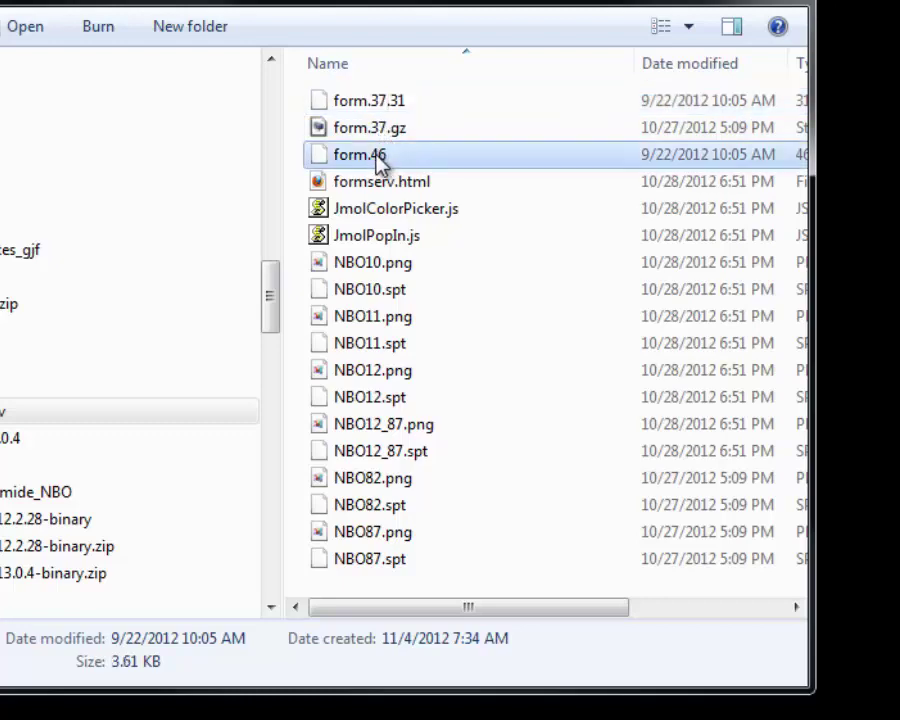
# Step: Rename form.46 to form.37.46 and reselect the formserv folder
pyautogui.click(375, 160)
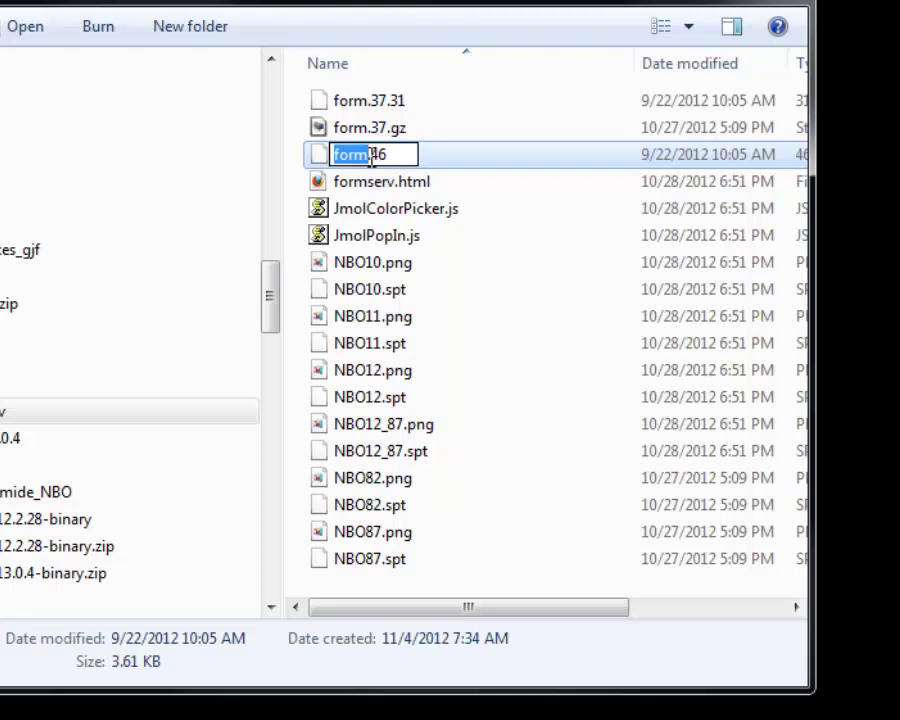
pyautogui.click(370, 155)
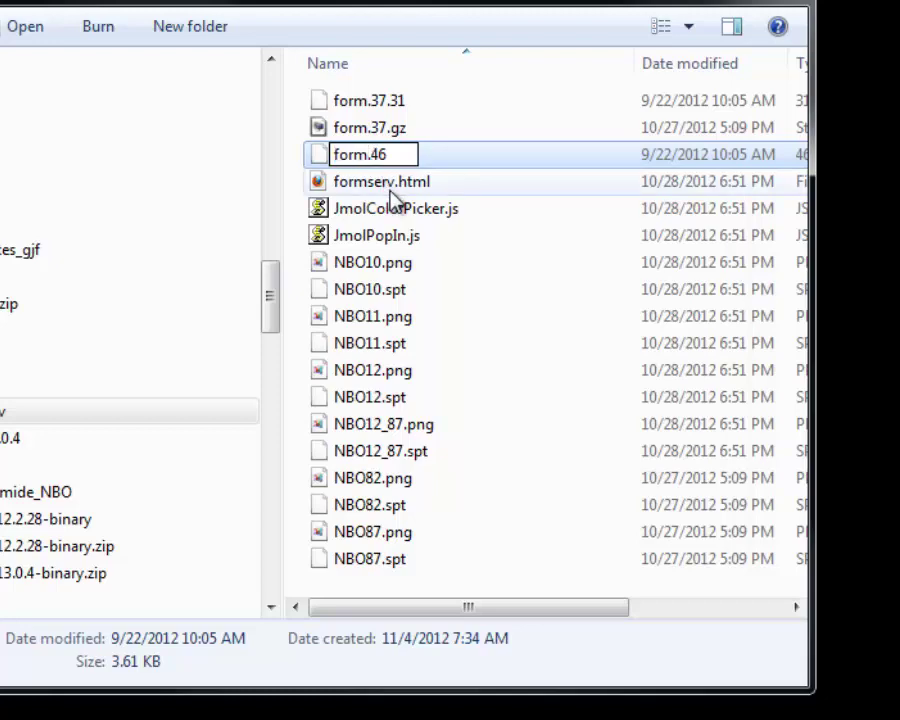
pyautogui.press('Right')
pyautogui.write('37.')
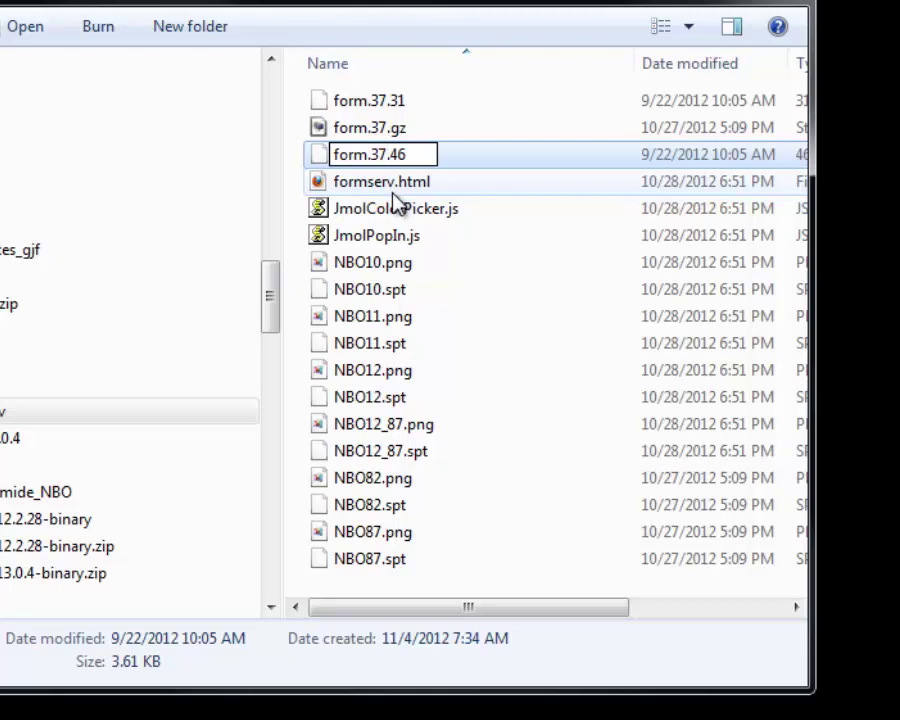
pyautogui.click(393, 192)
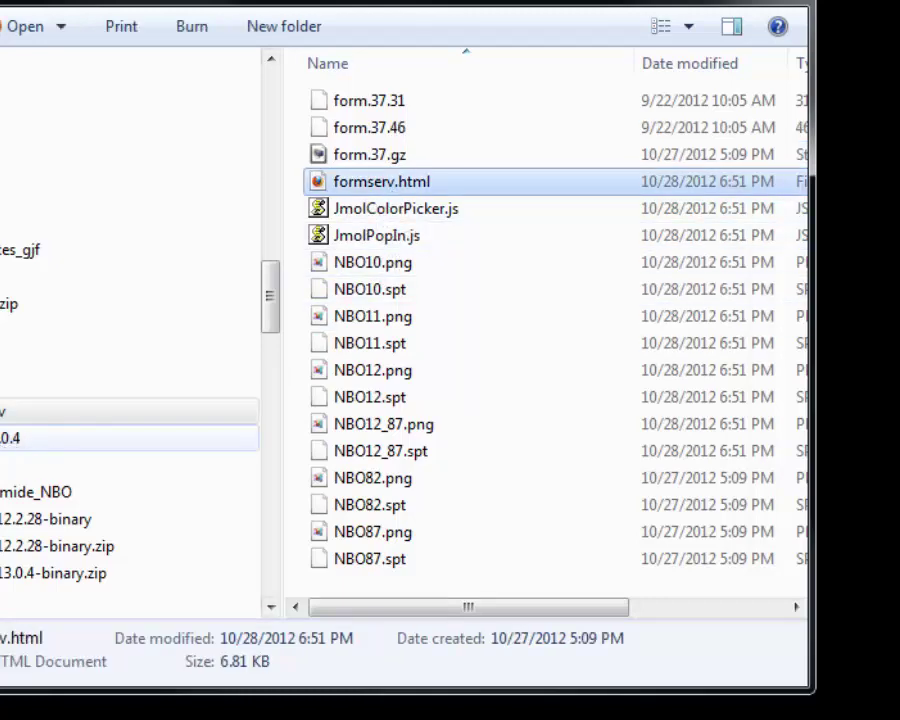
pyautogui.click(10, 411)
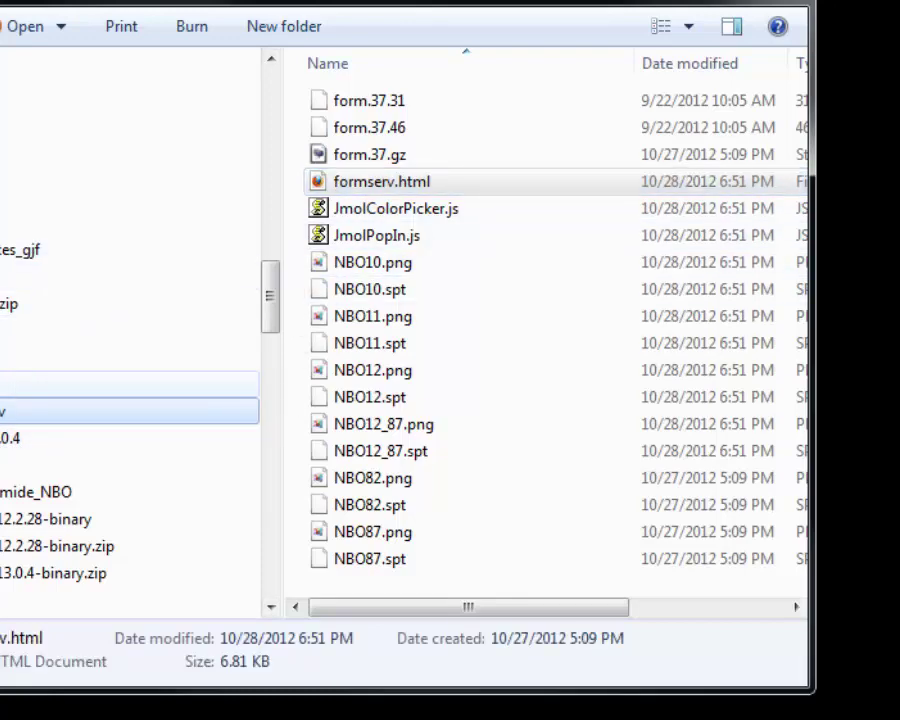
# Step: Go up to the jmol folder and select mongoose-3.3.exe
pyautogui.click(240, 385)
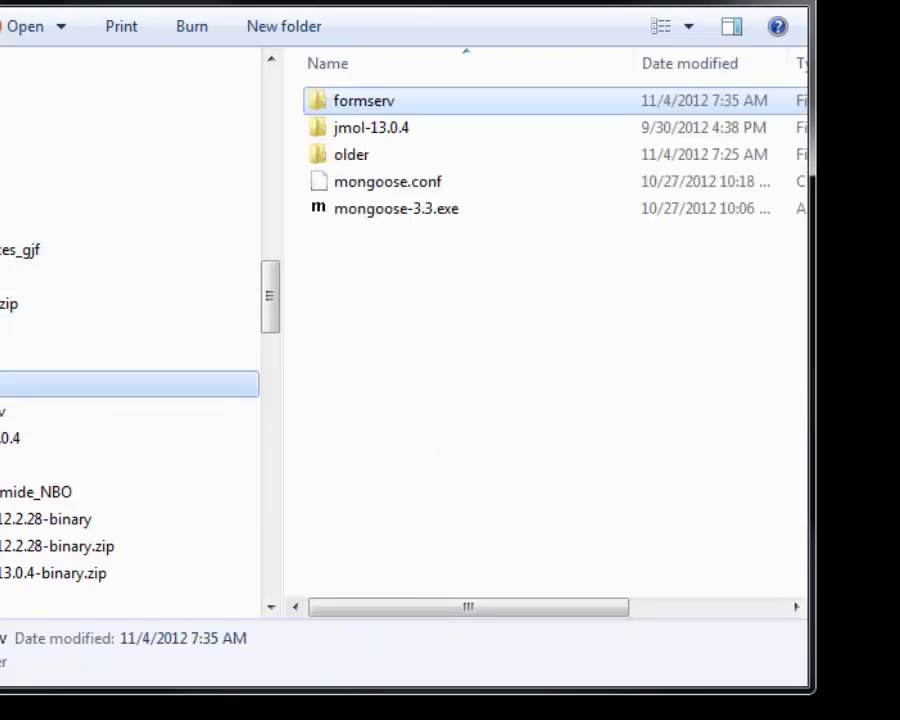
pyautogui.click(324, 222)
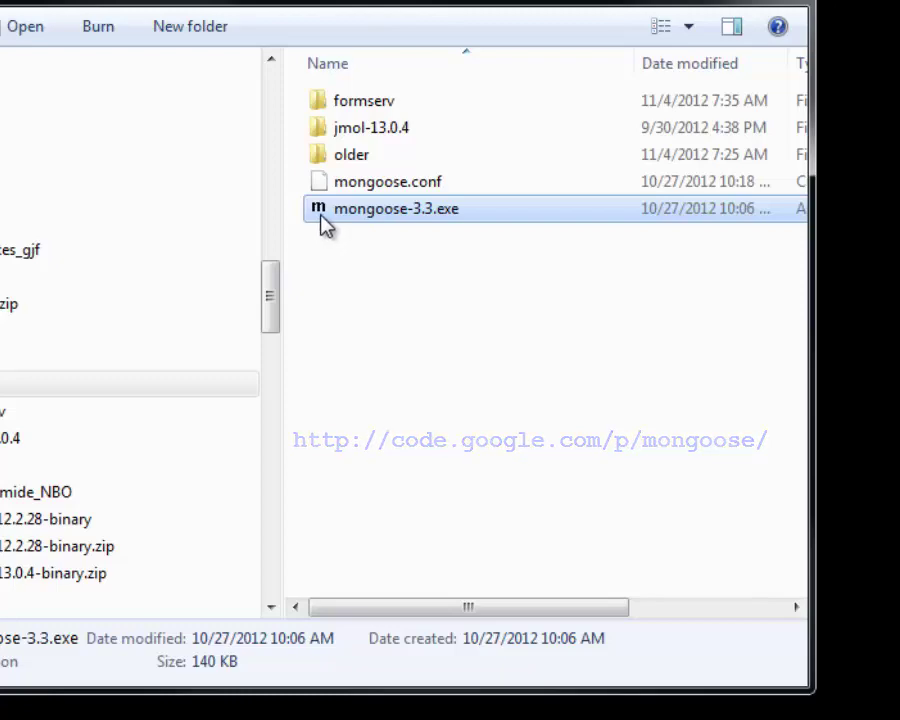
# Step: Launch mongoose-3.3.exe and choose Run past the unverified-publisher warning
pyautogui.doubleClick(324, 215)
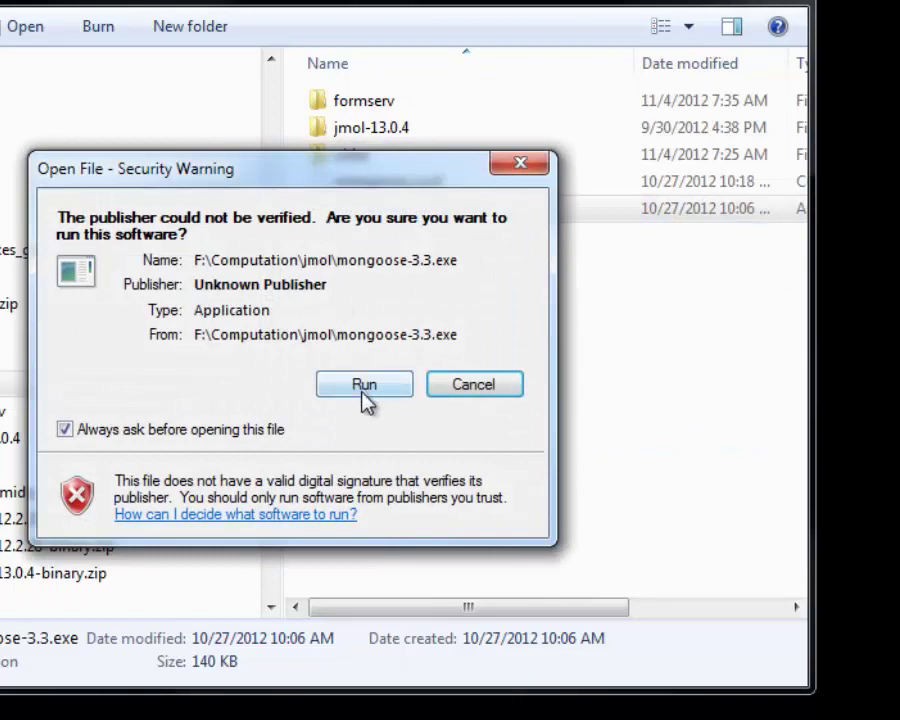
pyautogui.click(365, 392)
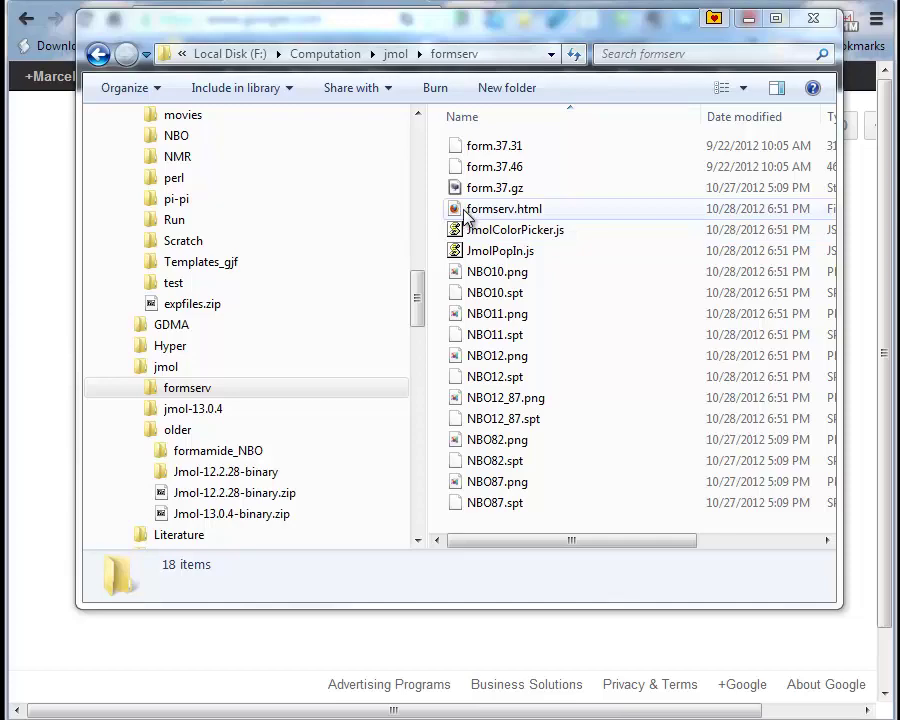
pyautogui.click(749, 19)
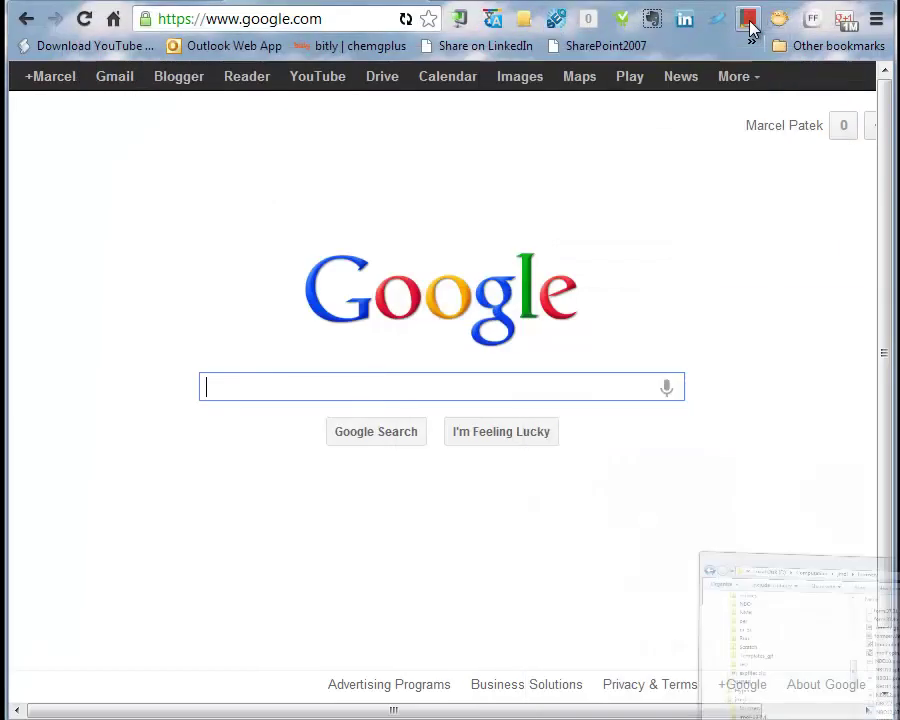
pyautogui.click(354, 18)
pyautogui.write('h')
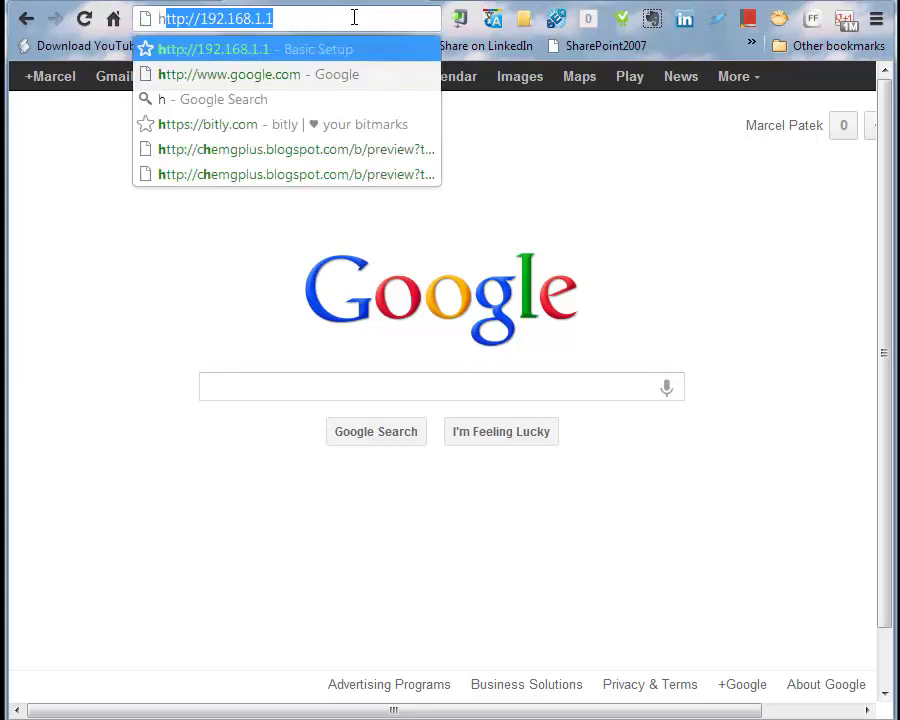
pyautogui.write('ttp:/')
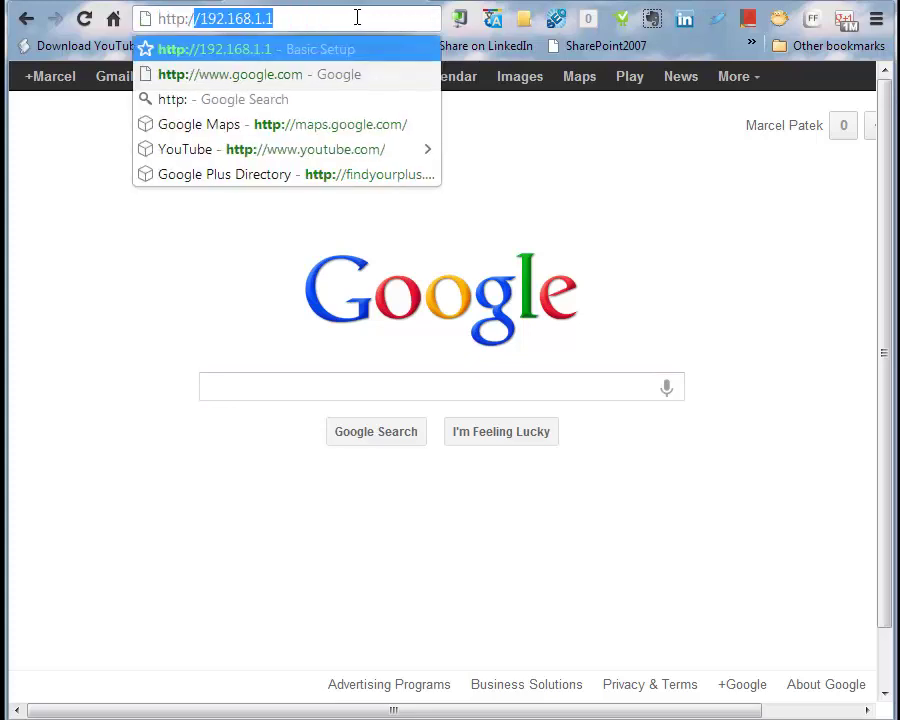
pyautogui.write('/')
pyautogui.write('loca')
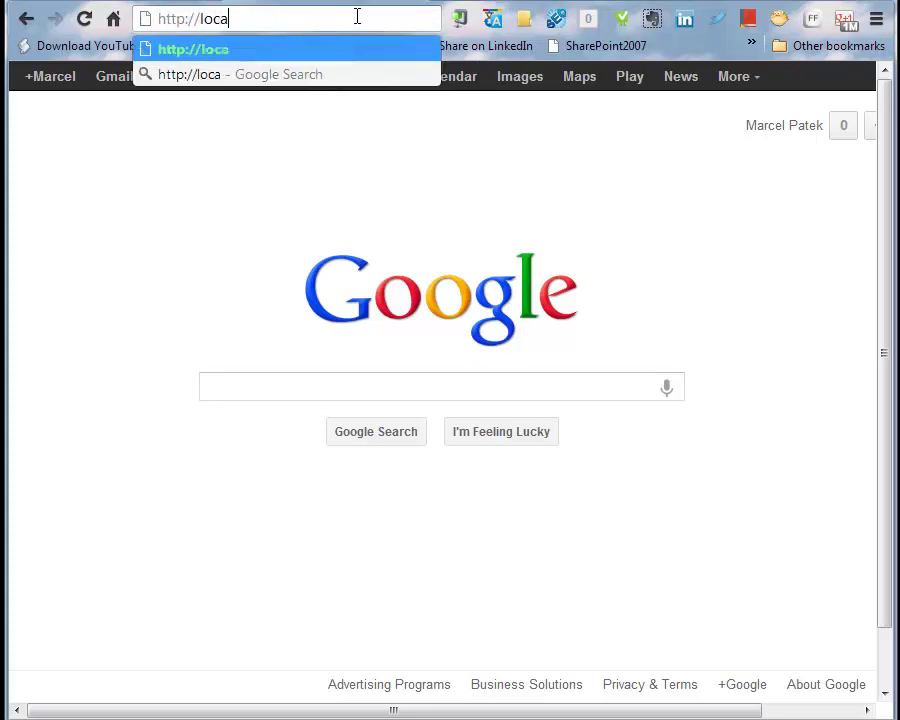
pyautogui.write('lho')
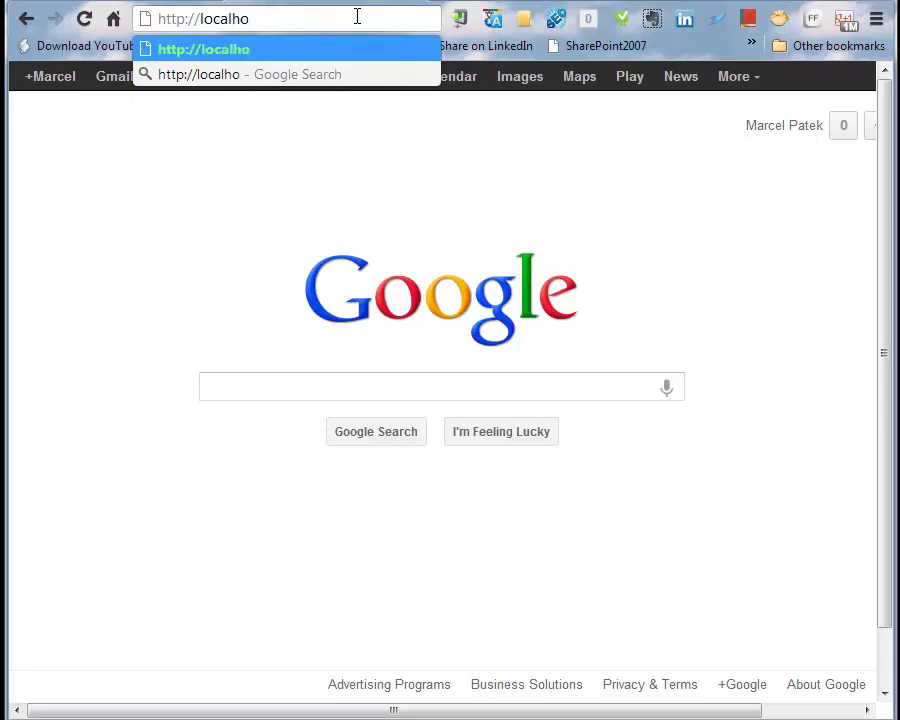
pyautogui.write('st:')
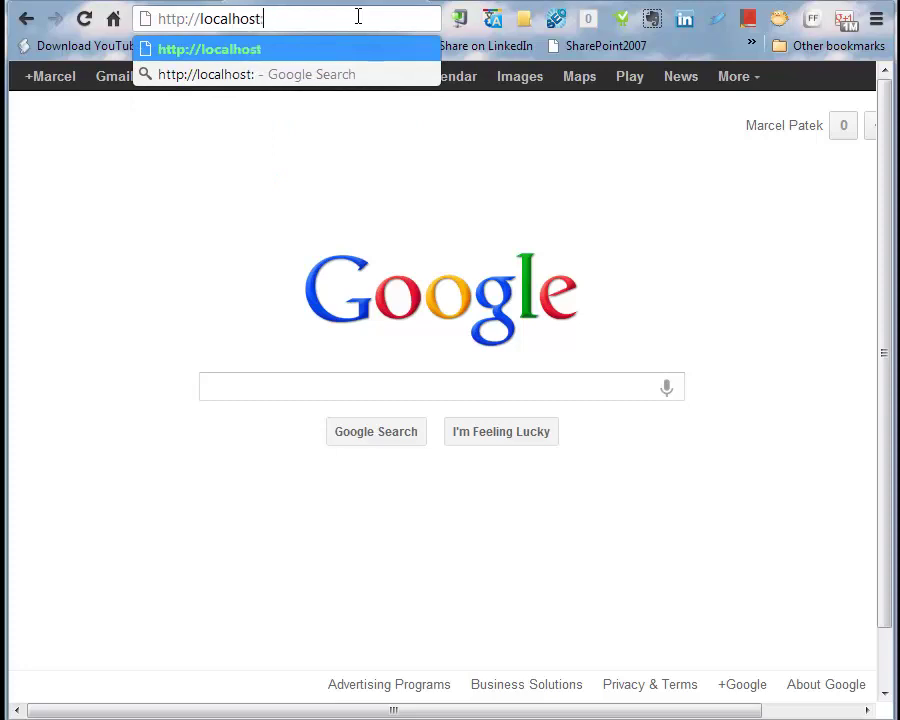
pyautogui.write('8080/')
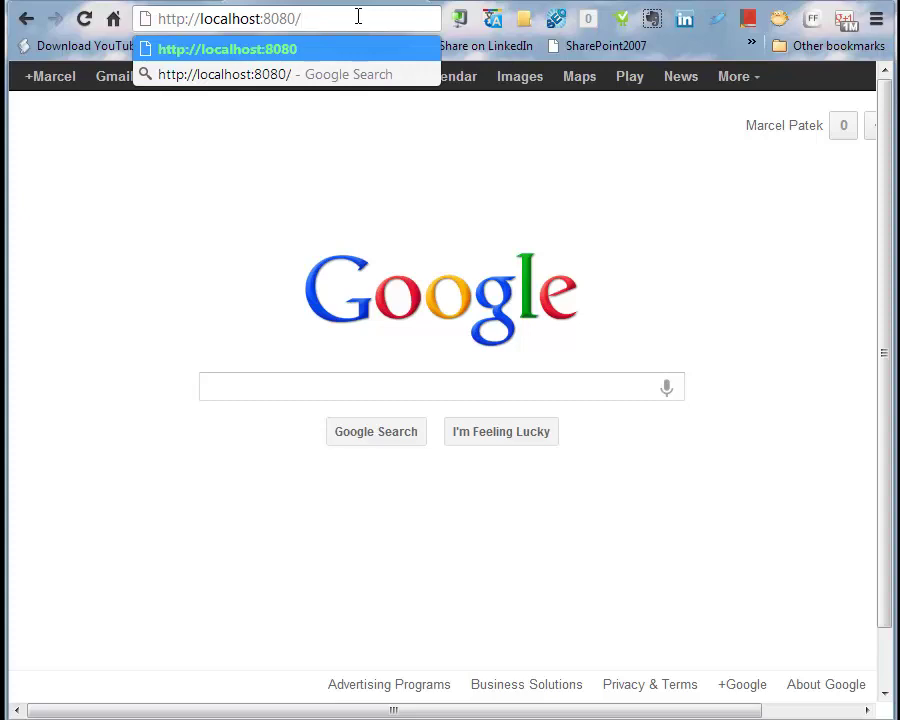
pyautogui.write('formse')
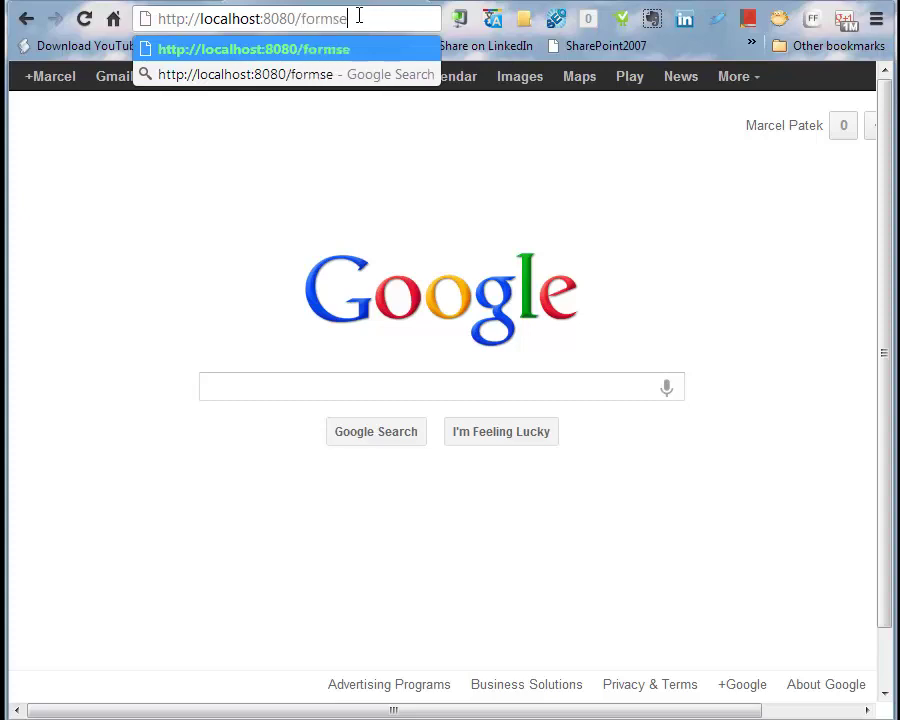
pyautogui.write('rv/for')
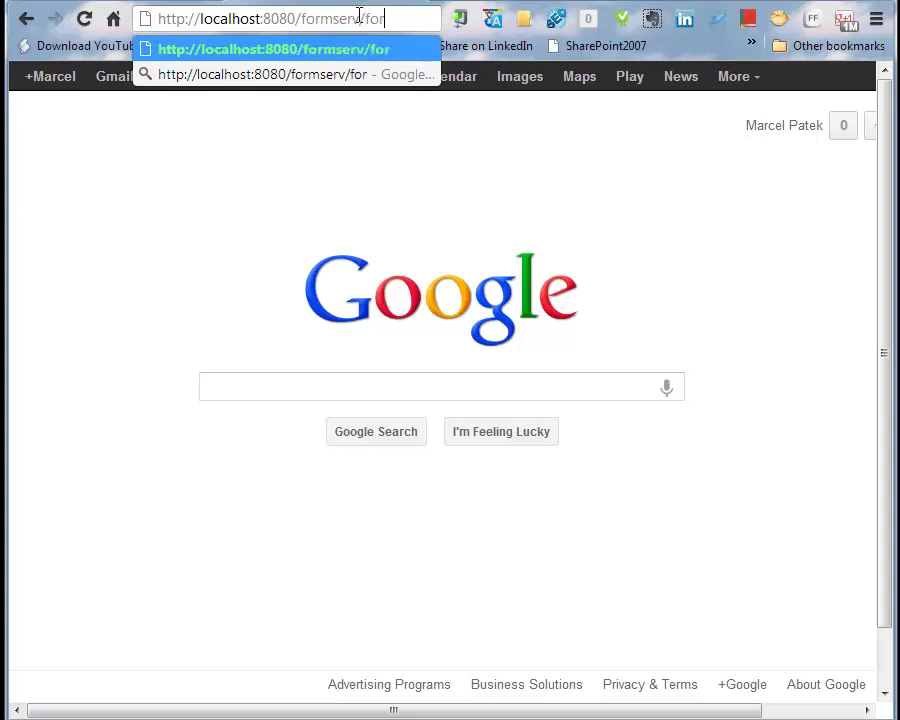
pyautogui.write('mser')
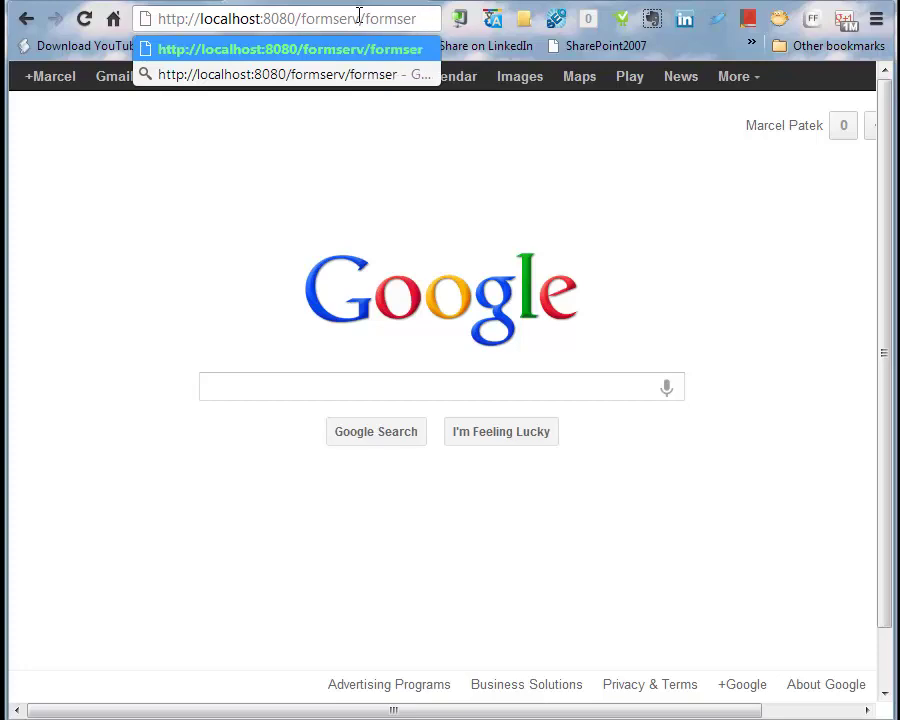
pyautogui.write('v.htm')
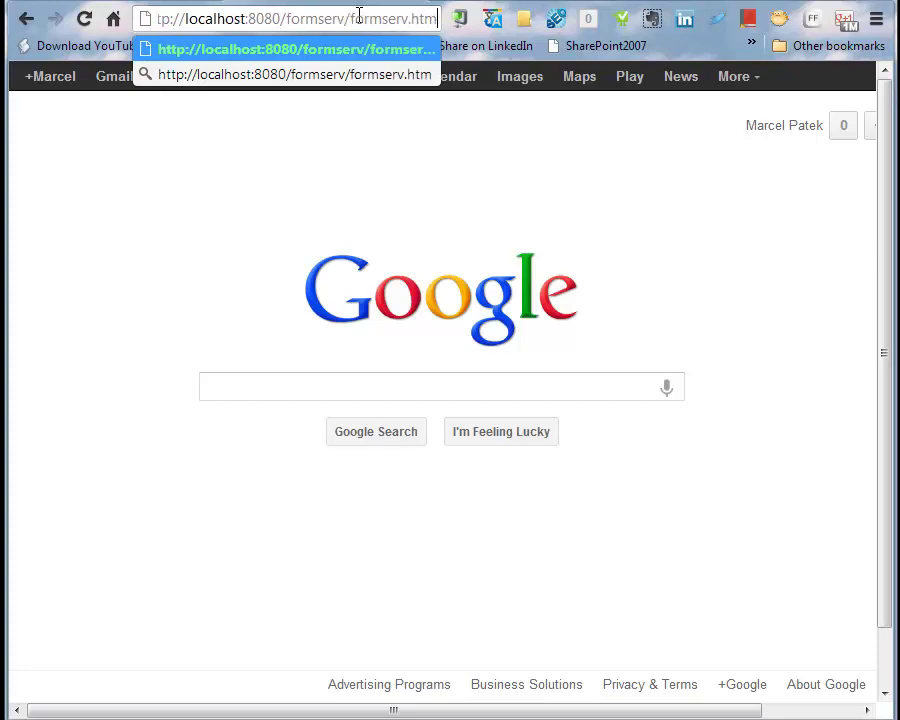
pyautogui.write('l')
pyautogui.press('Return')
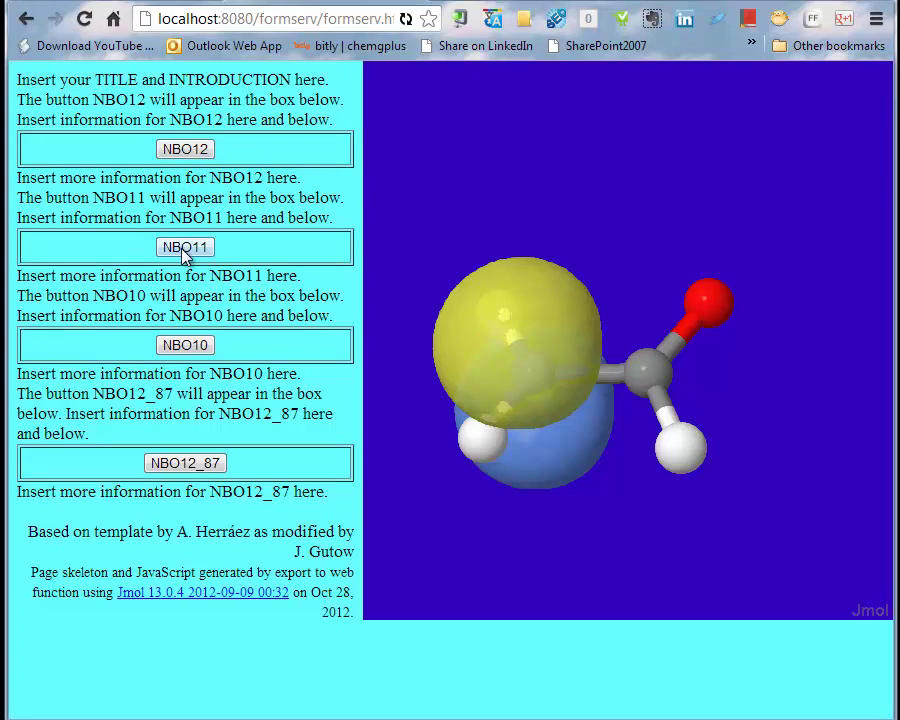
# Step: Show the NBO11 and then NBO10 orbitals, rotating the formamide model to inspect each
pyautogui.click(184, 250)
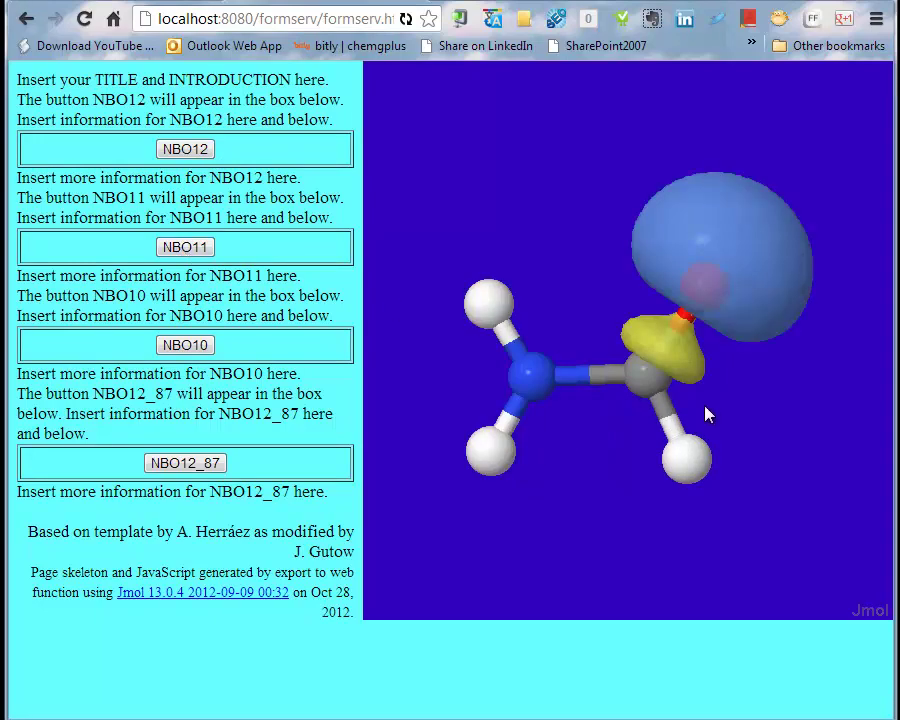
pyautogui.moveTo(700, 404); pyautogui.dragTo(757, 249)
pyautogui.click(180, 345)
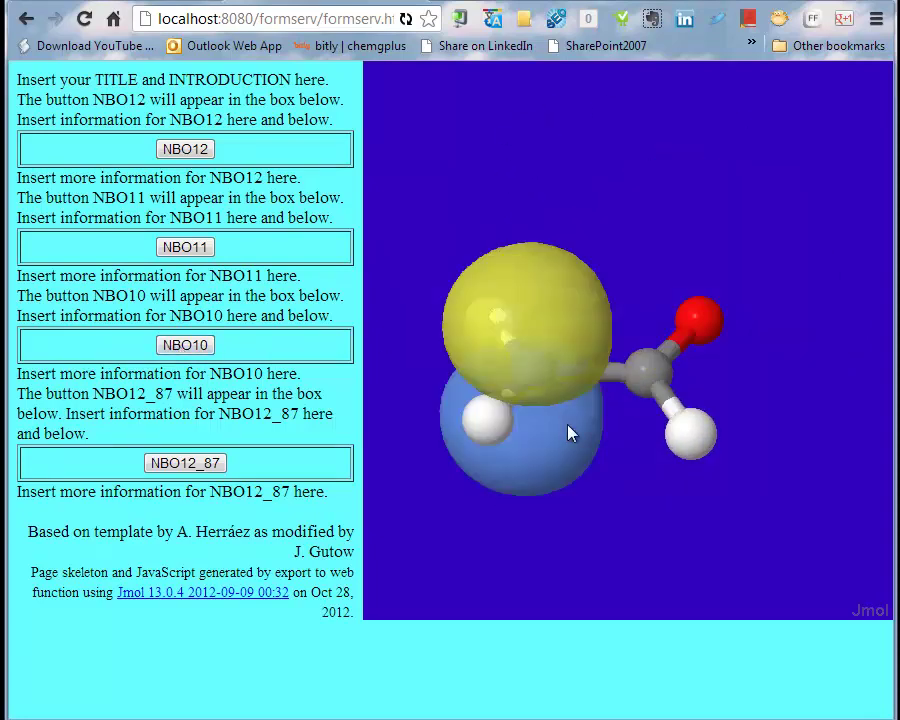
pyautogui.moveTo(569, 432); pyautogui.dragTo(422, 518)
# Step: Display the NBO12_87 LP12-BD*87 interaction and rotate and zoom the model to examine its lobes
pyautogui.click(214, 472)
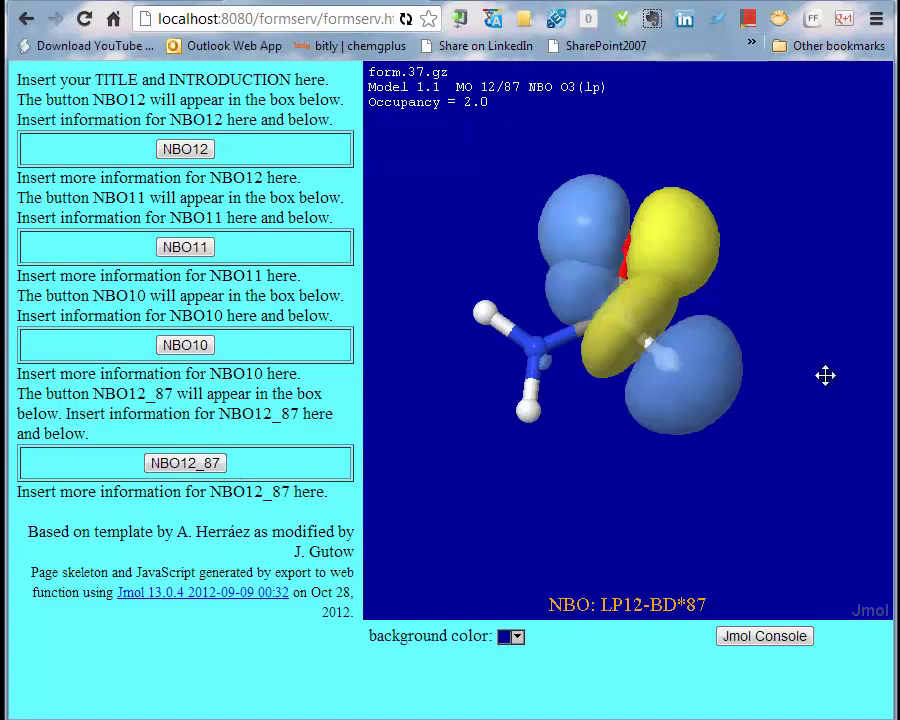
pyautogui.moveTo(825, 375); pyautogui.dragTo(884, 273)
pyautogui.scroll(4, 688, 216)
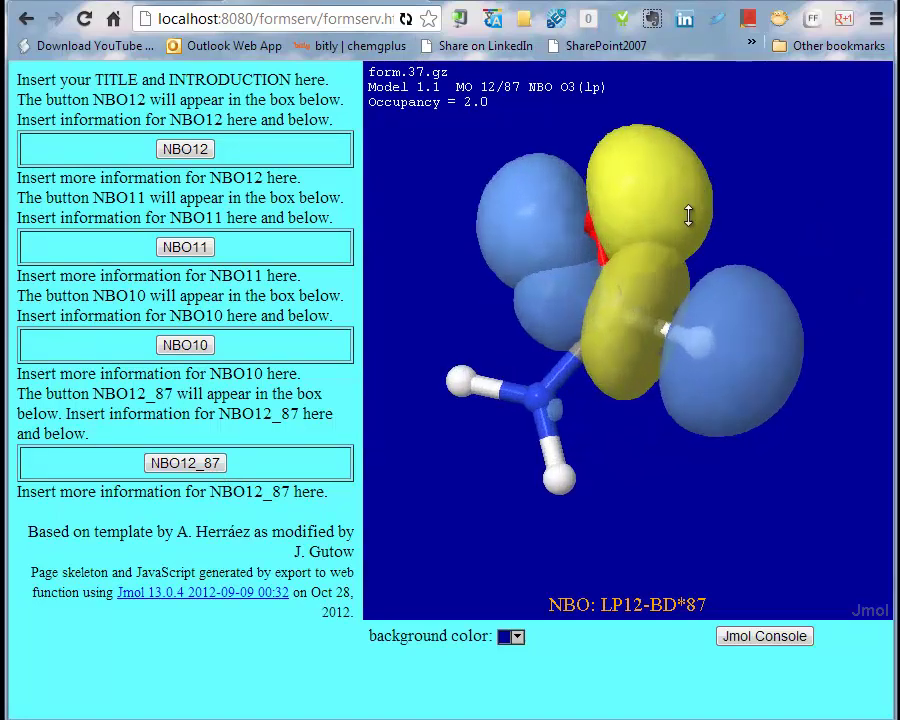
pyautogui.moveTo(688, 216); pyautogui.dragTo(709, 417)
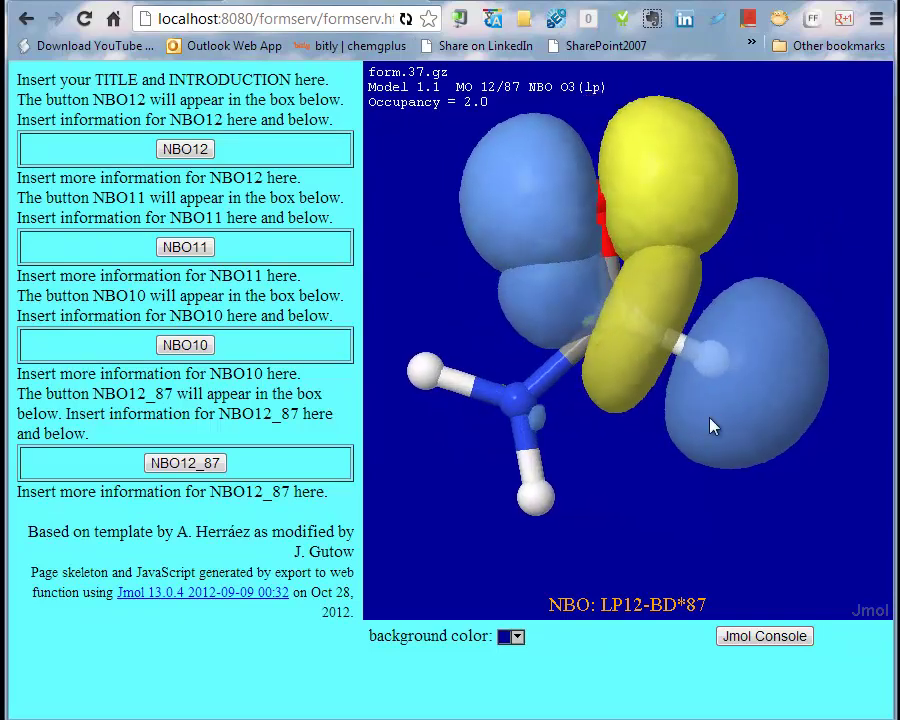